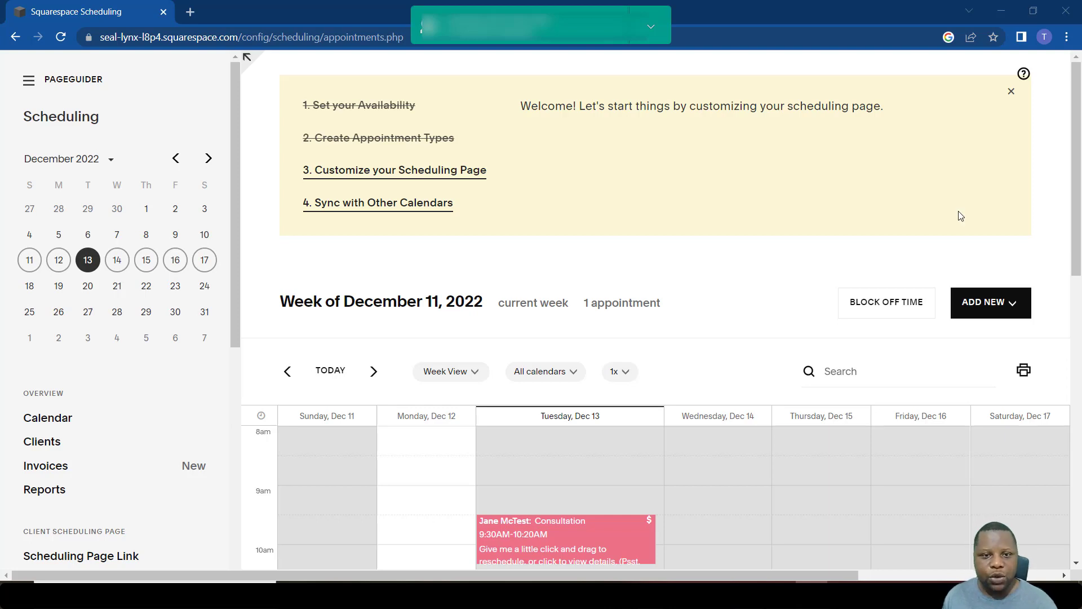
Step: Open Client Email notifications and review the Initial Confirmation template's subject, body and links
{"action": "scroll", "coordinate": [165, 241], "scroll_direction": "down", "scroll_amount": 7}
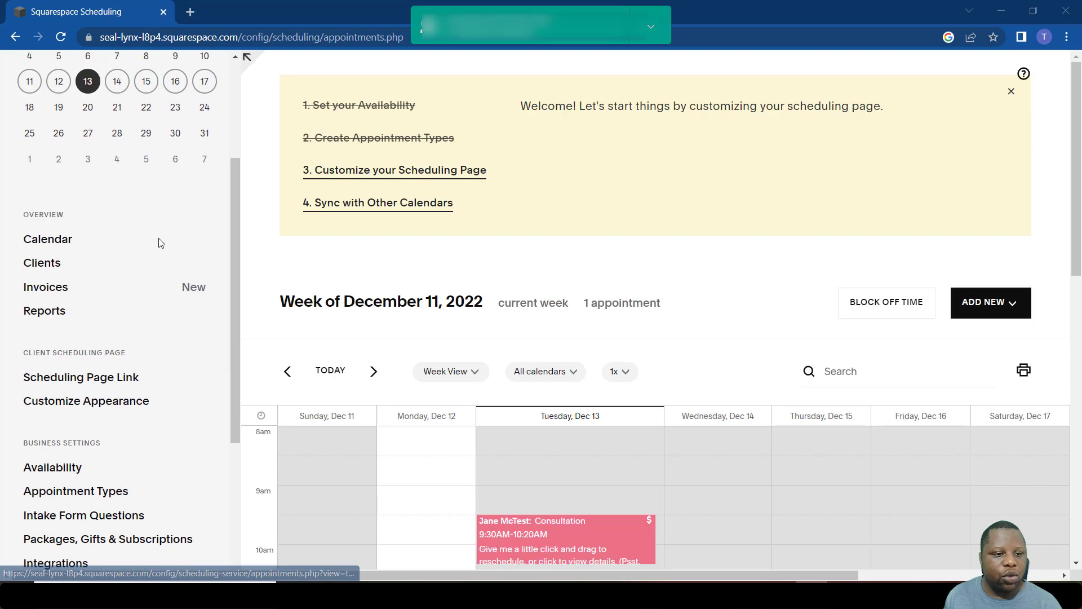
{"action": "left_click", "coordinate": [69, 445]}
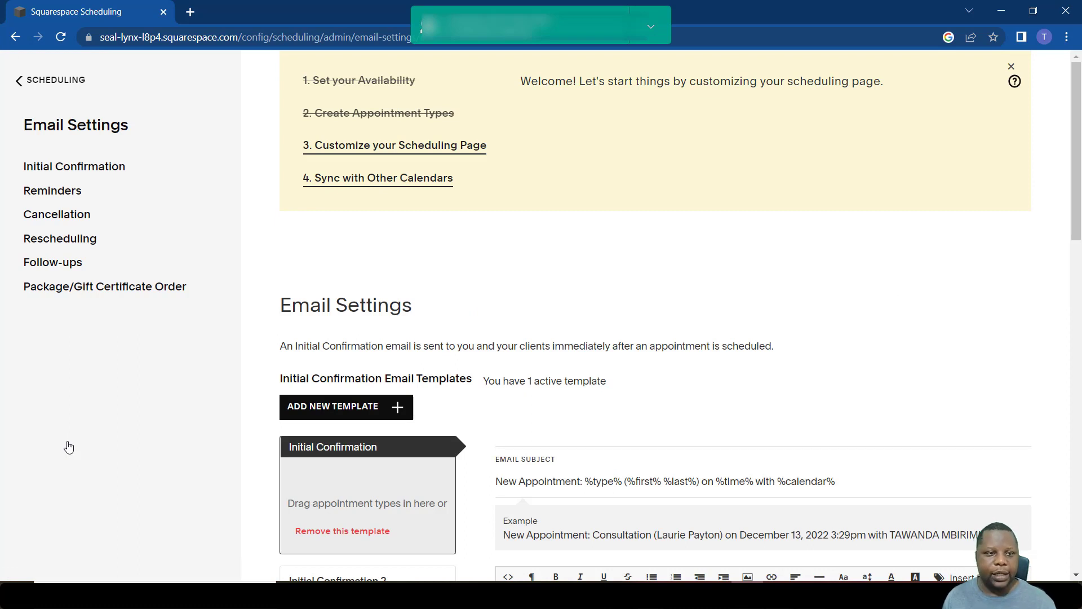
{"action": "left_click", "coordinate": [82, 173]}
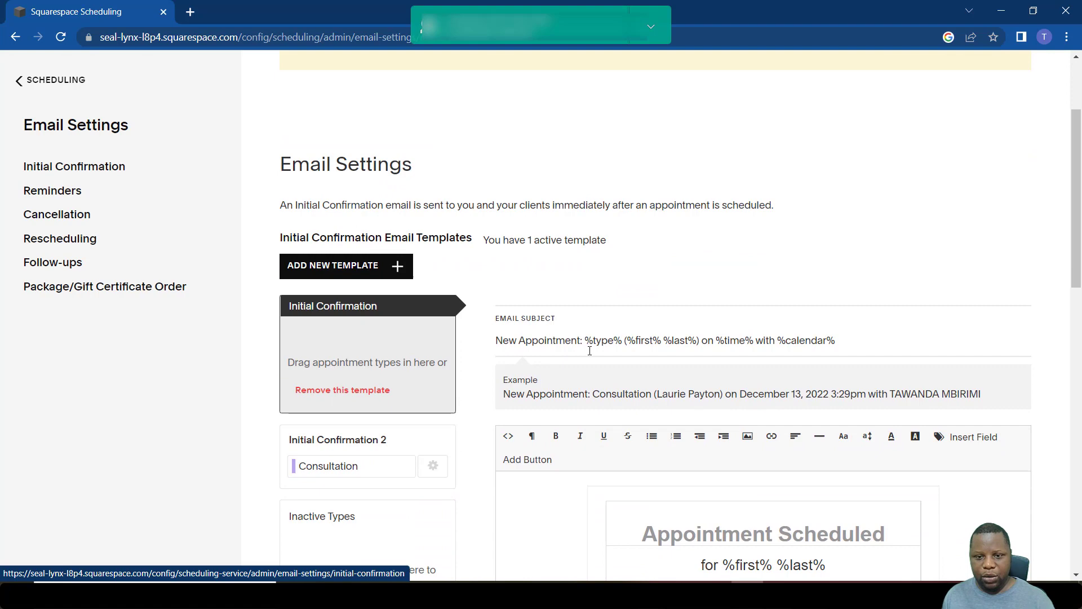
{"action": "scroll", "coordinate": [614, 367], "scroll_direction": "down", "scroll_amount": 5}
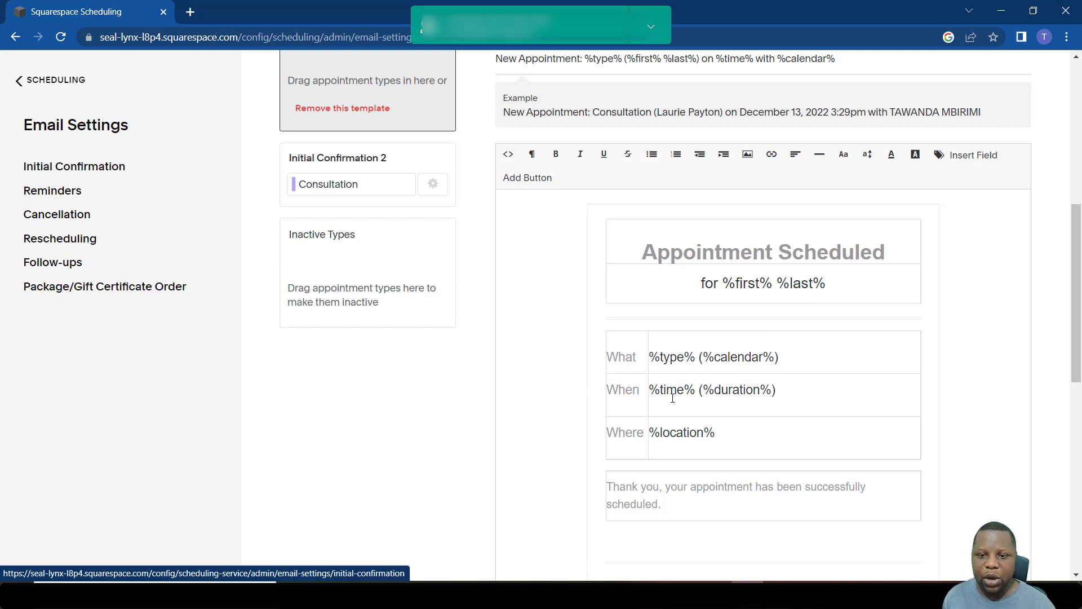
{"action": "scroll", "coordinate": [686, 450], "scroll_direction": "down", "scroll_amount": 4}
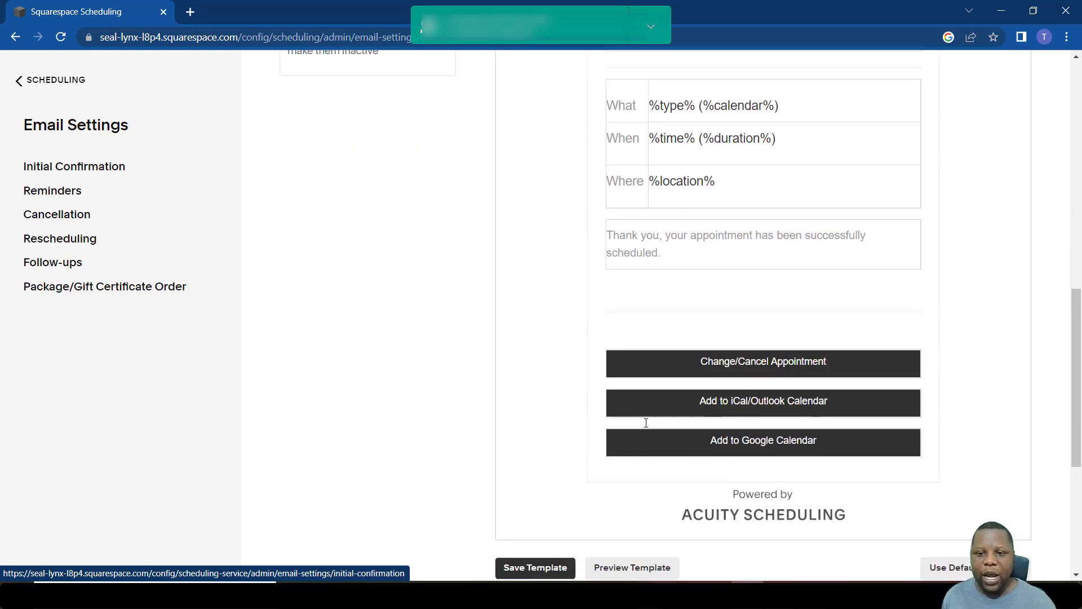
{"action": "scroll", "coordinate": [645, 418], "scroll_direction": "up", "scroll_amount": 4}
{"action": "scroll", "coordinate": [649, 425], "scroll_direction": "up", "scroll_amount": 3}
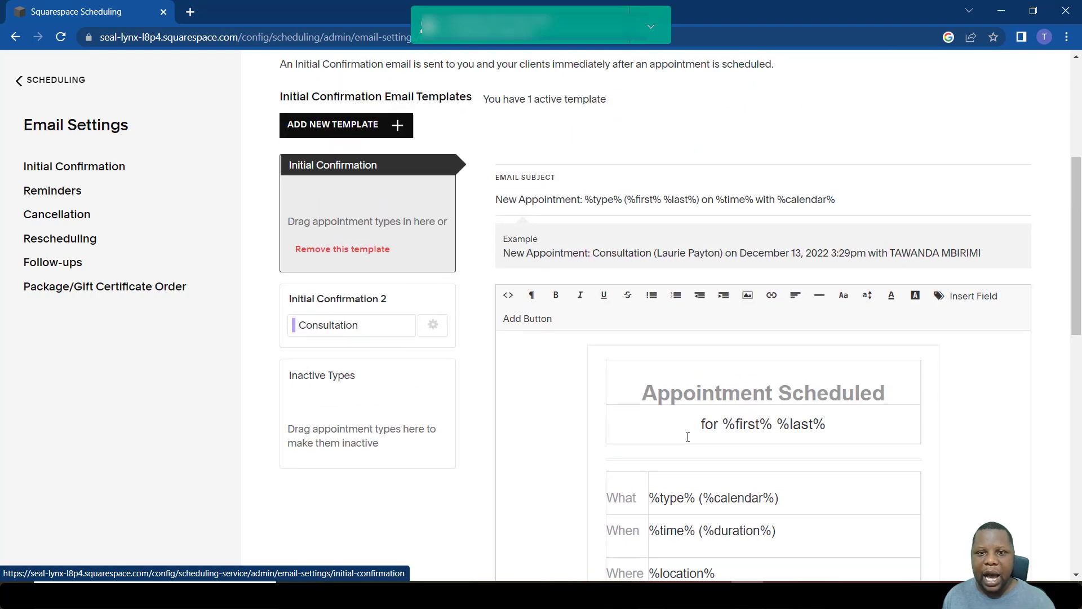
{"action": "scroll", "coordinate": [689, 431], "scroll_direction": "down", "scroll_amount": 8}
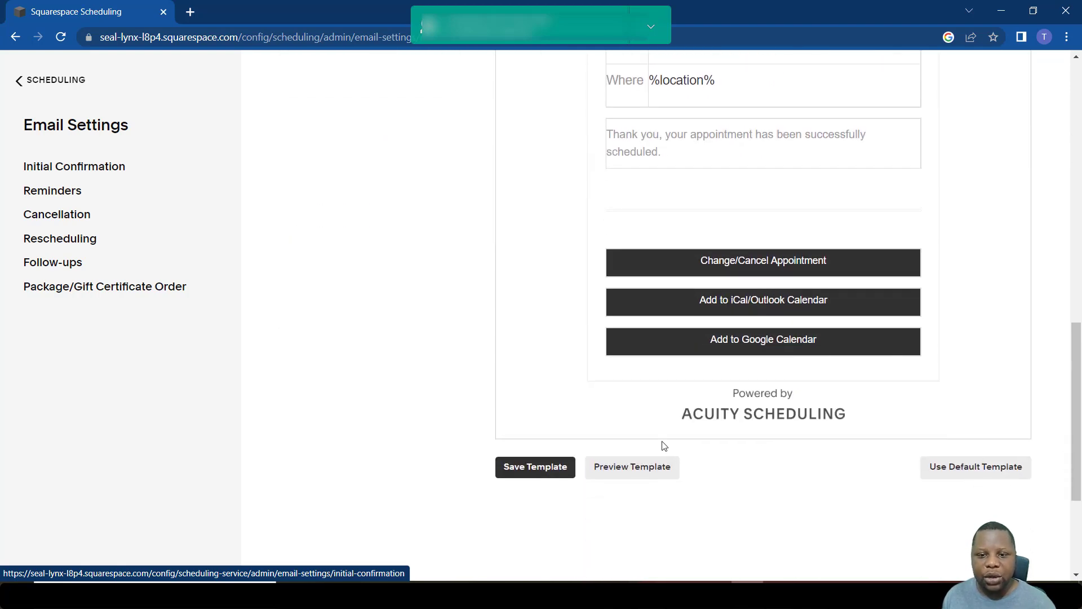
{"action": "left_click", "coordinate": [648, 470]}
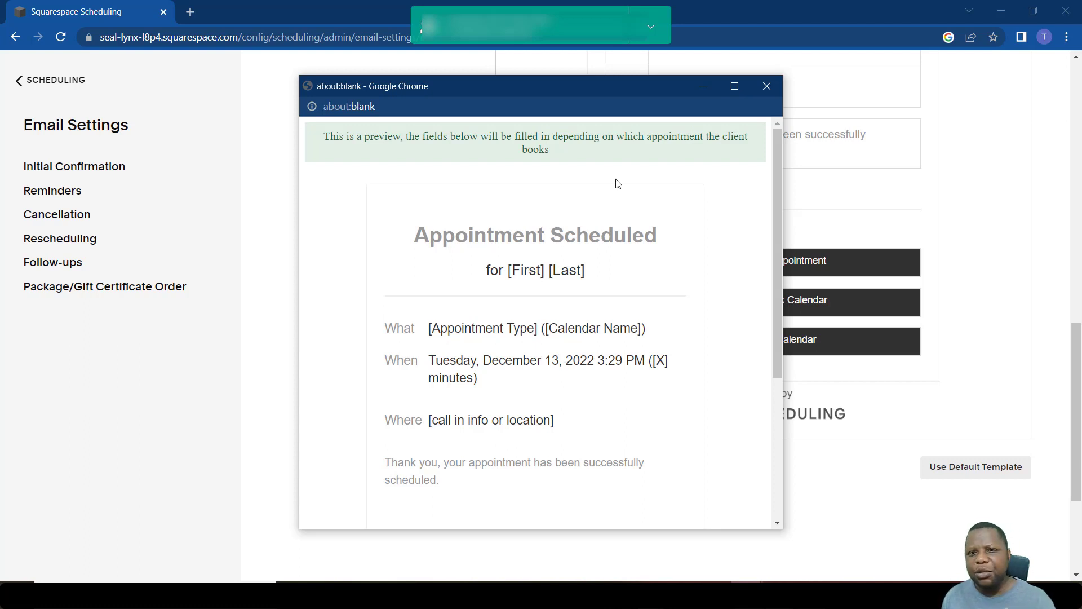
{"action": "left_click", "coordinate": [766, 86]}
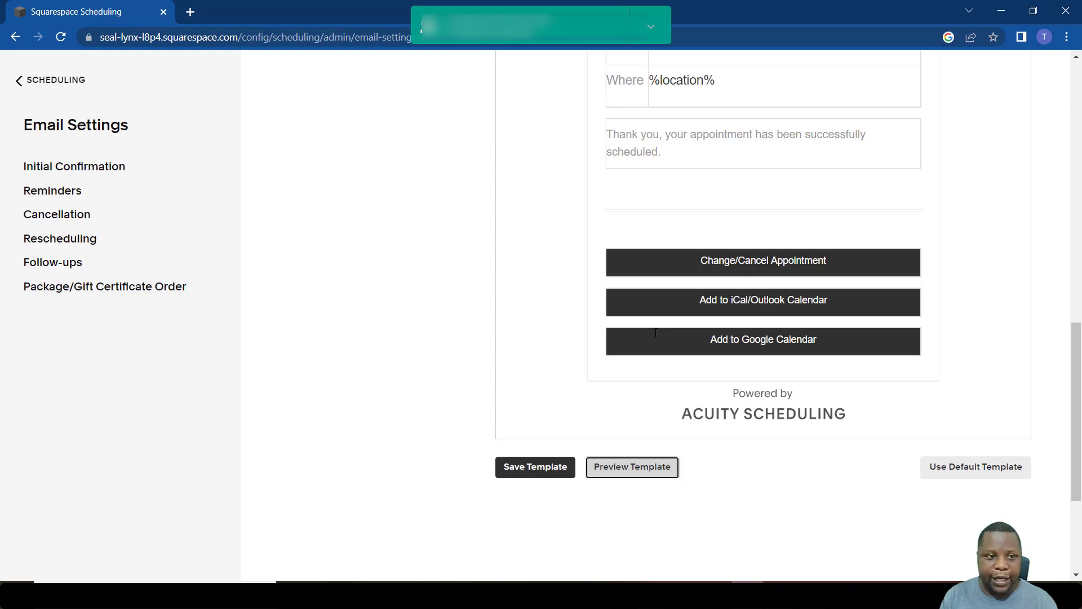
{"action": "scroll", "coordinate": [656, 333], "scroll_direction": "up", "scroll_amount": 8}
{"action": "scroll", "coordinate": [662, 278], "scroll_direction": "down", "scroll_amount": 1}
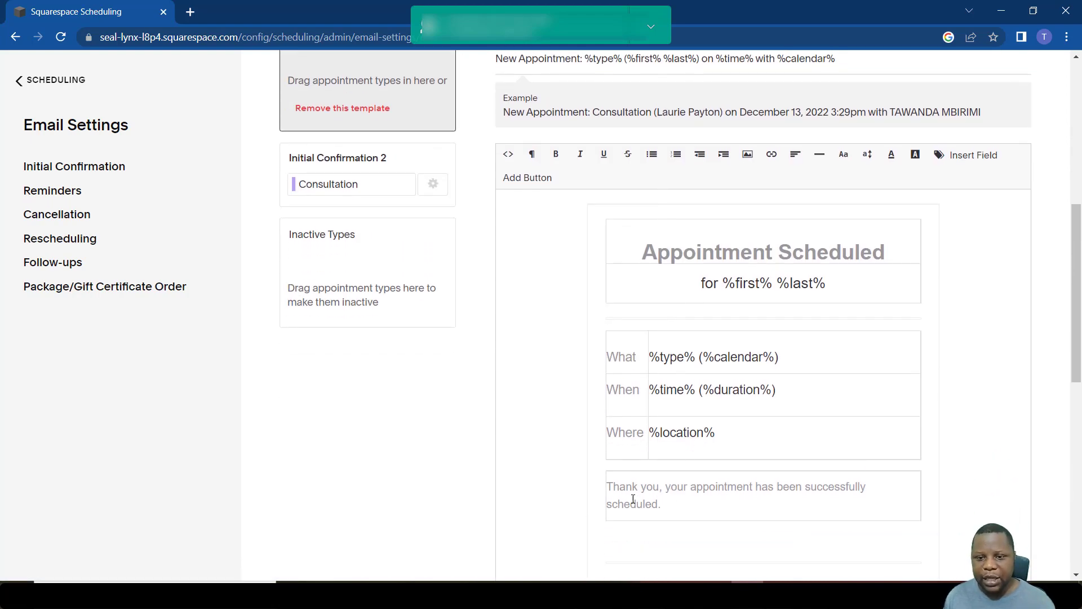
Step: Add 'Looking forward to seeing you.' and 'Please find more information on this link : Here' to the thank-you text
{"action": "scroll", "coordinate": [654, 457], "scroll_direction": "down", "scroll_amount": 1}
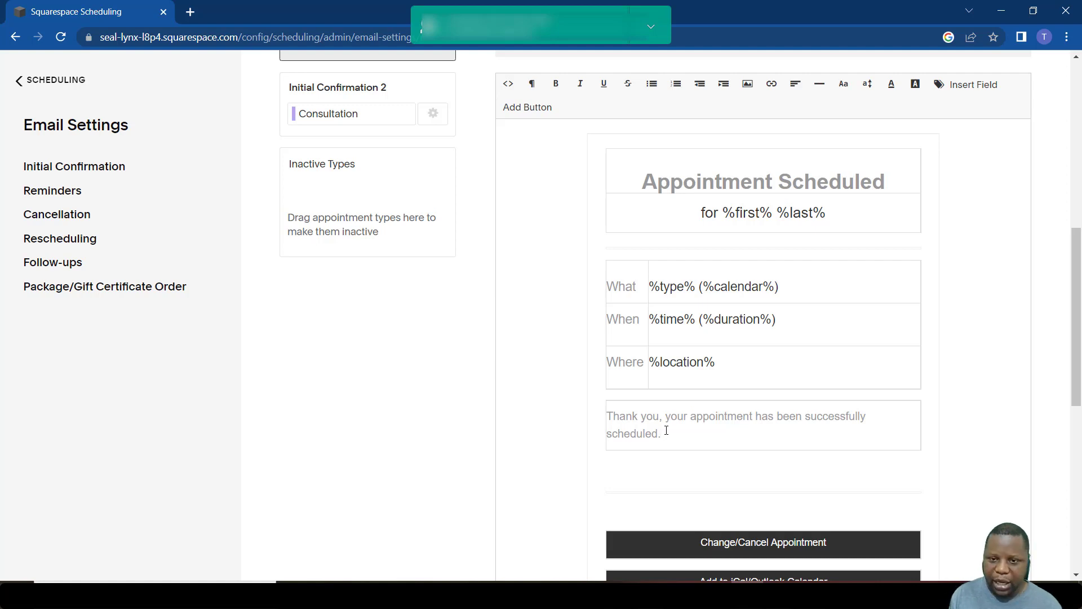
{"action": "type", "text": "Looki"}
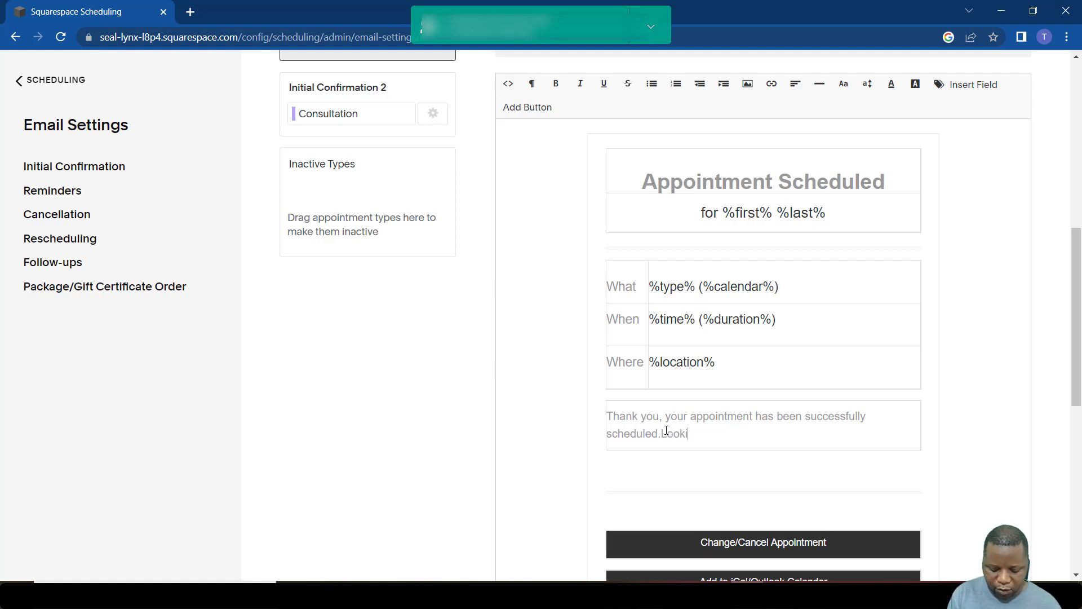
{"action": "type", "text": "ng forward"}
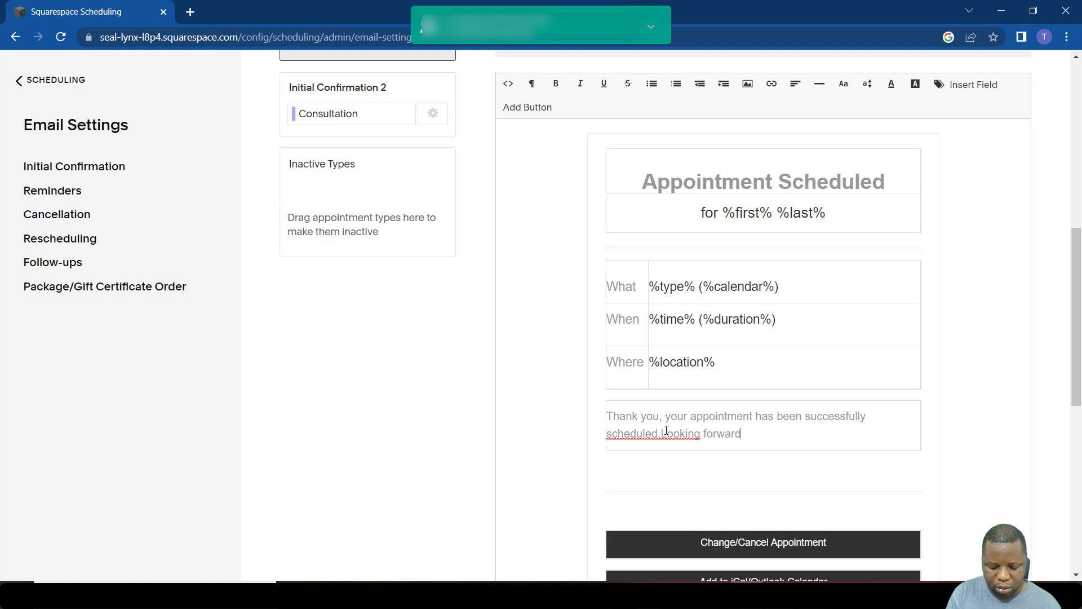
{"action": "type", "text": " to seeing you"}
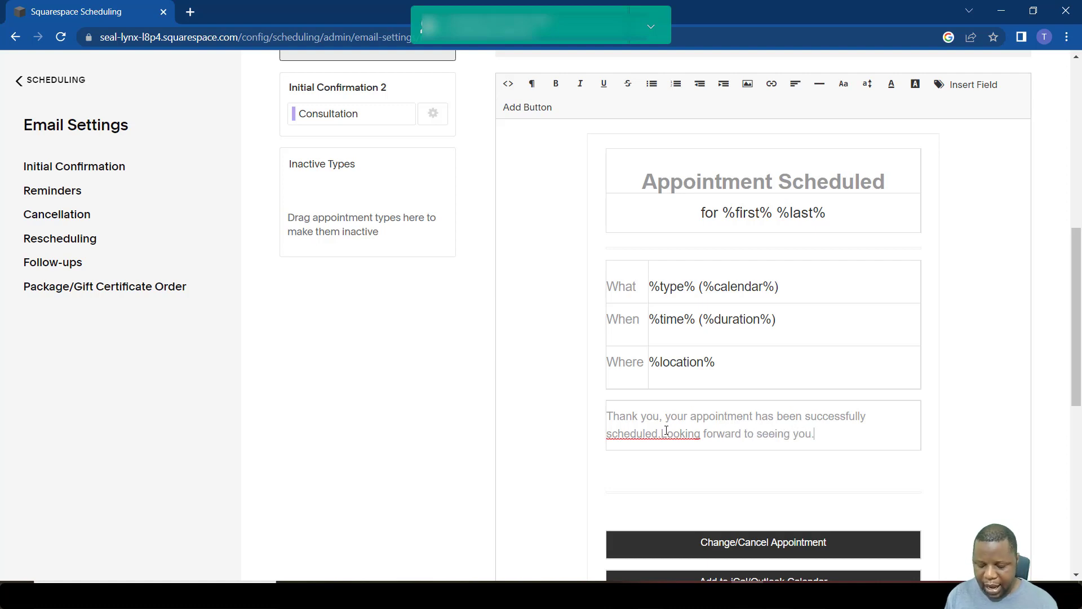
{"action": "type", "text": "."}
{"action": "key", "text": "Return"}
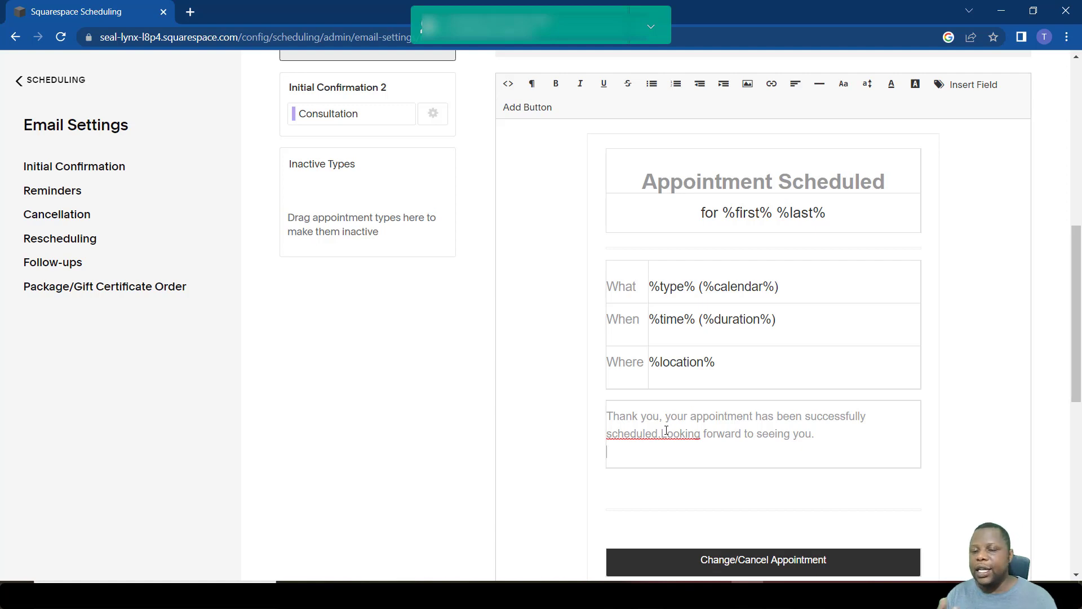
{"action": "type", "text": "Please find more information on this link "}
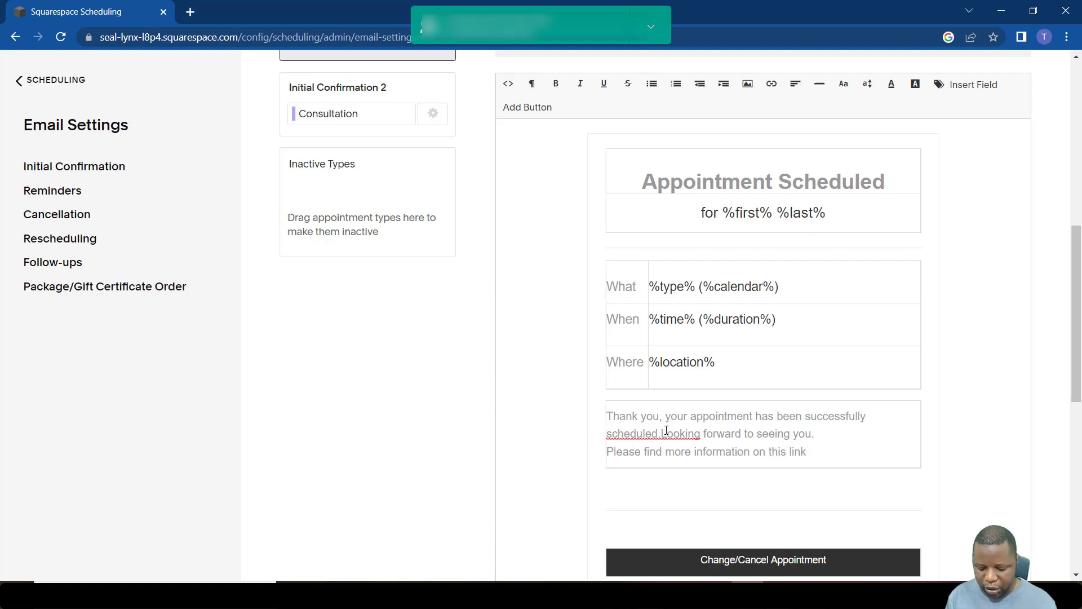
{"action": "type", "text": ": "}
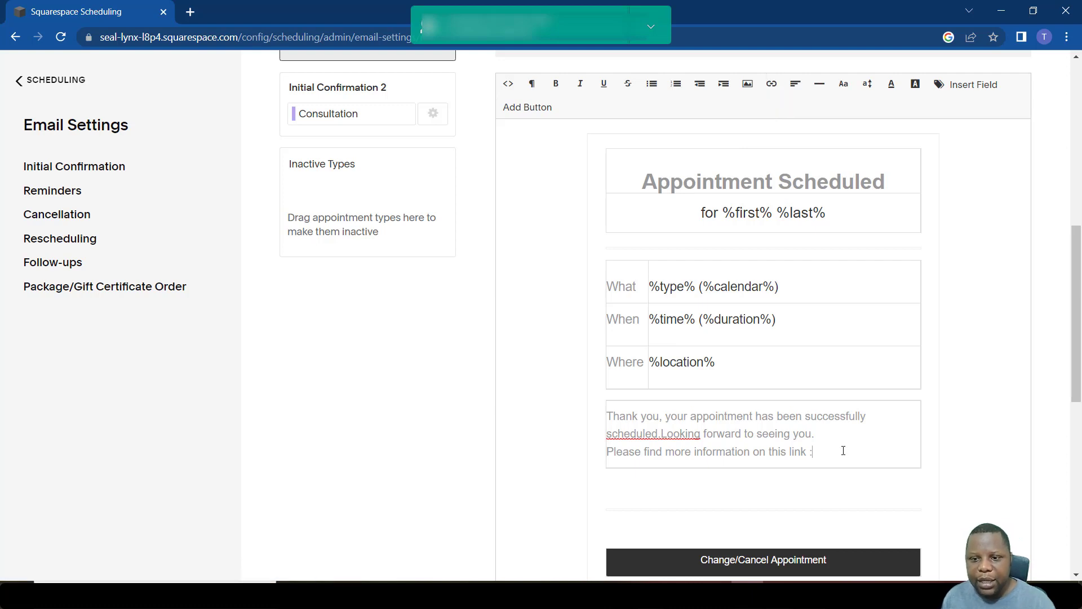
{"action": "type", "text": "Here"}
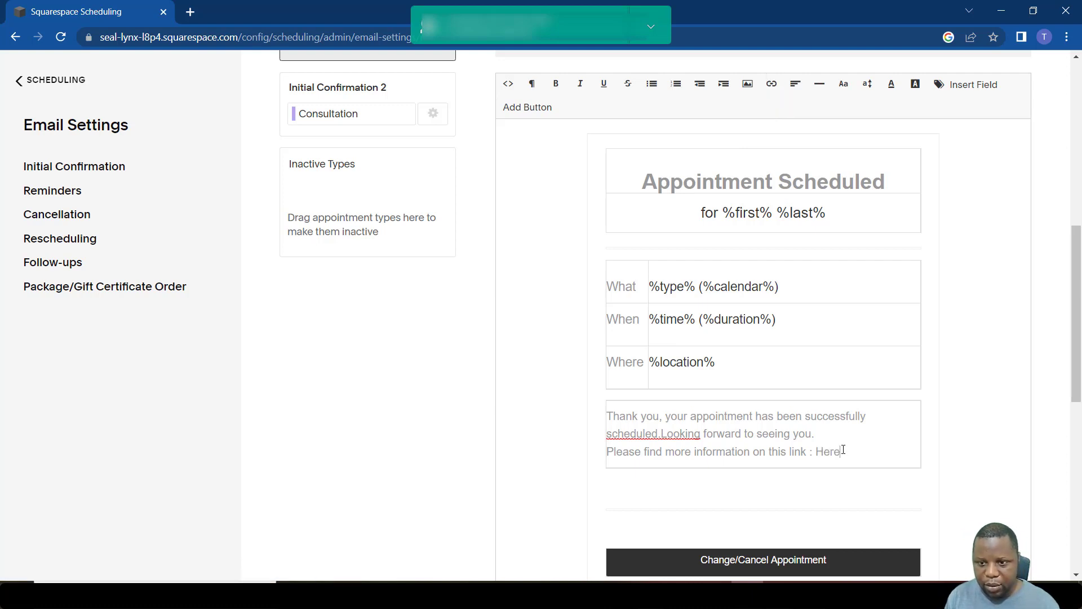
{"action": "left_click_drag", "start_coordinate": [835, 455], "coordinate": [815, 455]}
{"action": "left_click", "coordinate": [773, 88]}
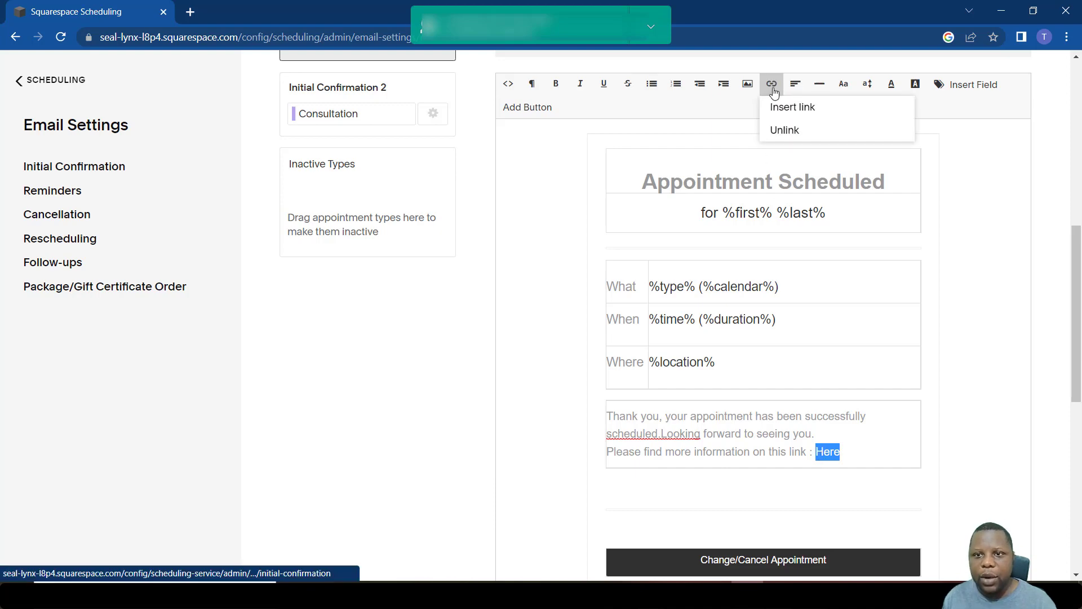
{"action": "left_click", "coordinate": [792, 110]}
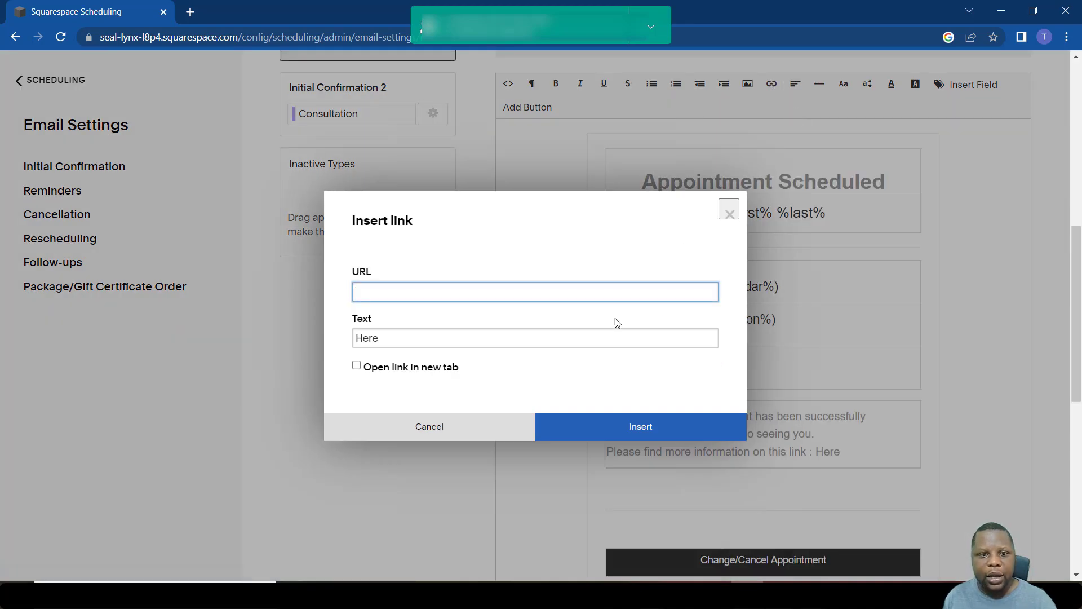
{"action": "type", "text": "www.googl;e"}
{"action": "key", "text": "BackSpace"}
{"action": "key", "text": "BackSpace"}
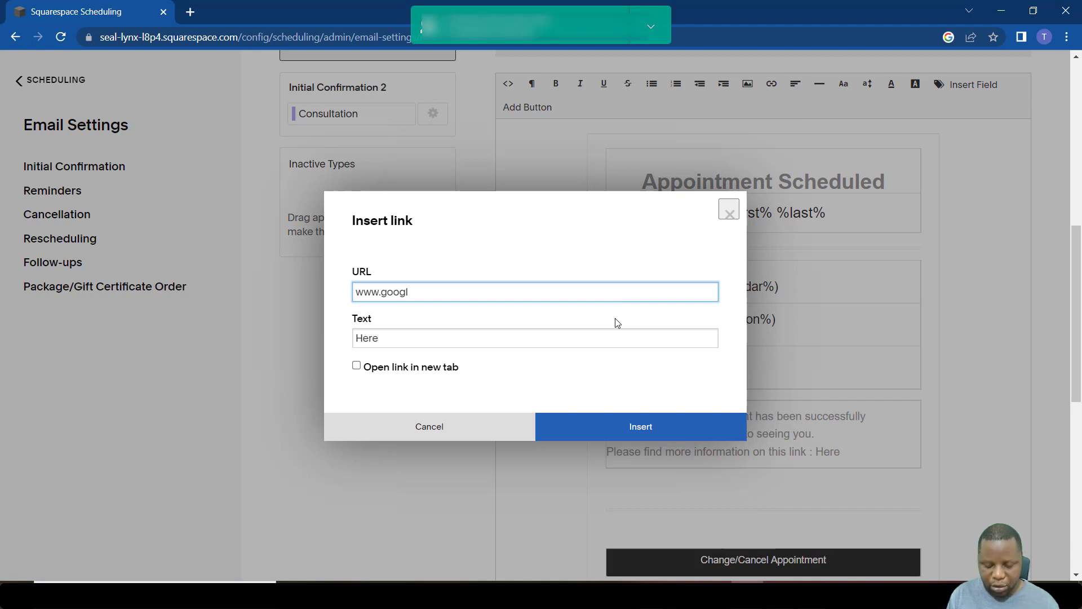
{"action": "type", "text": "e.com"}
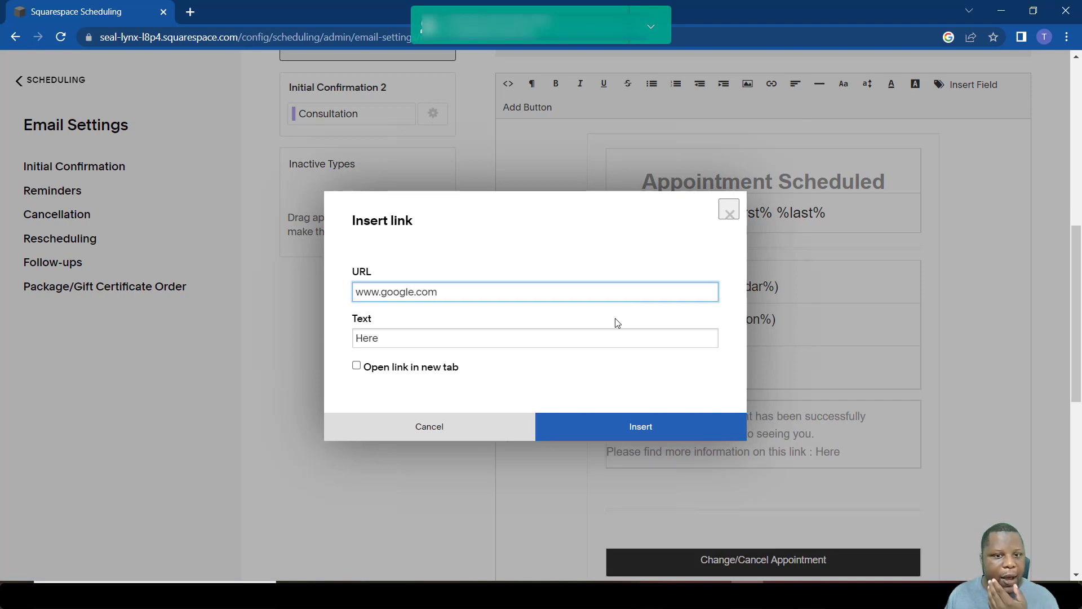
{"action": "left_click", "coordinate": [448, 338]}
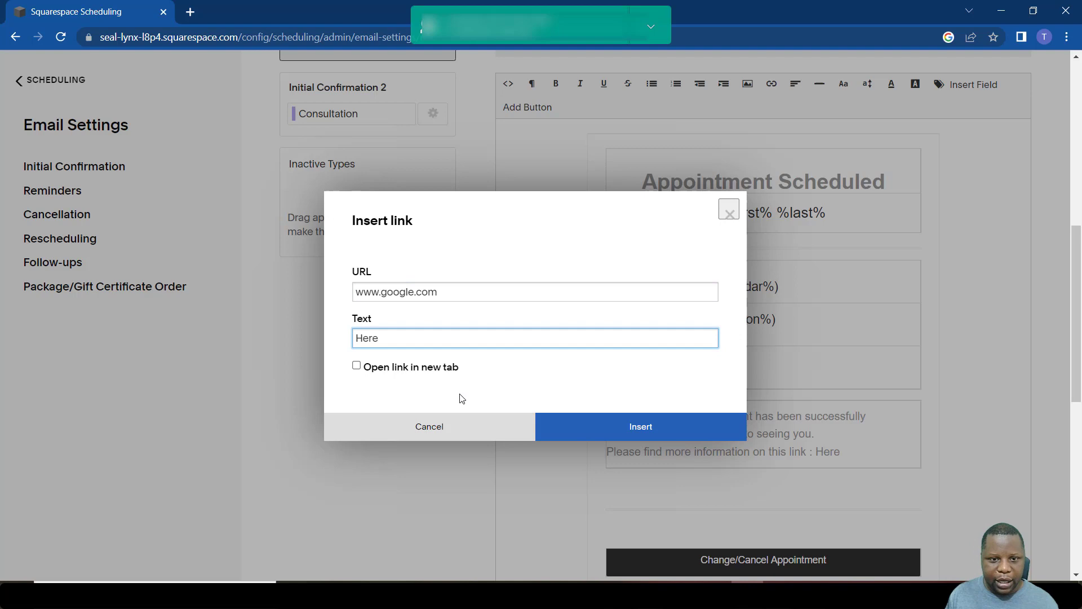
{"action": "left_click", "coordinate": [357, 366]}
{"action": "left_click", "coordinate": [615, 426]}
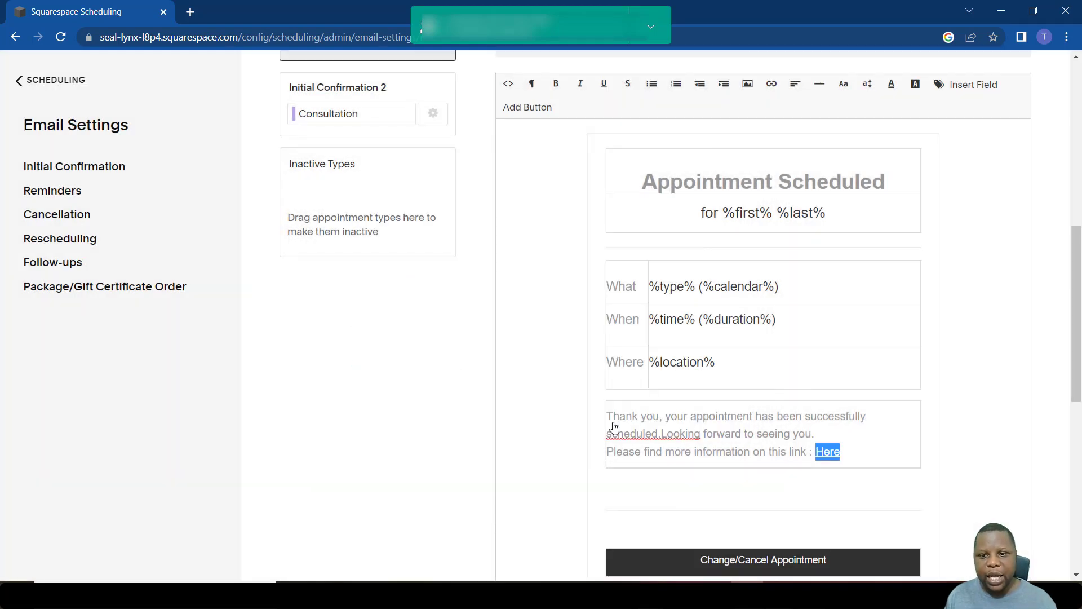
{"action": "left_click", "coordinate": [887, 509]}
{"action": "scroll", "coordinate": [870, 493], "scroll_direction": "down", "scroll_amount": 3}
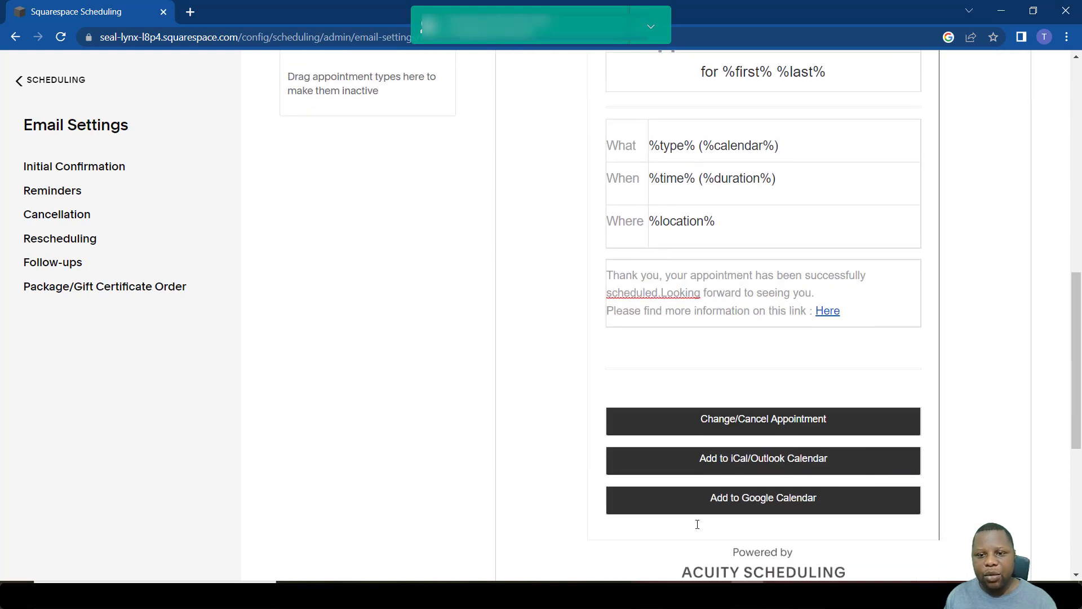
{"action": "scroll", "coordinate": [694, 524], "scroll_direction": "down", "scroll_amount": 4}
{"action": "left_click", "coordinate": [651, 425]}
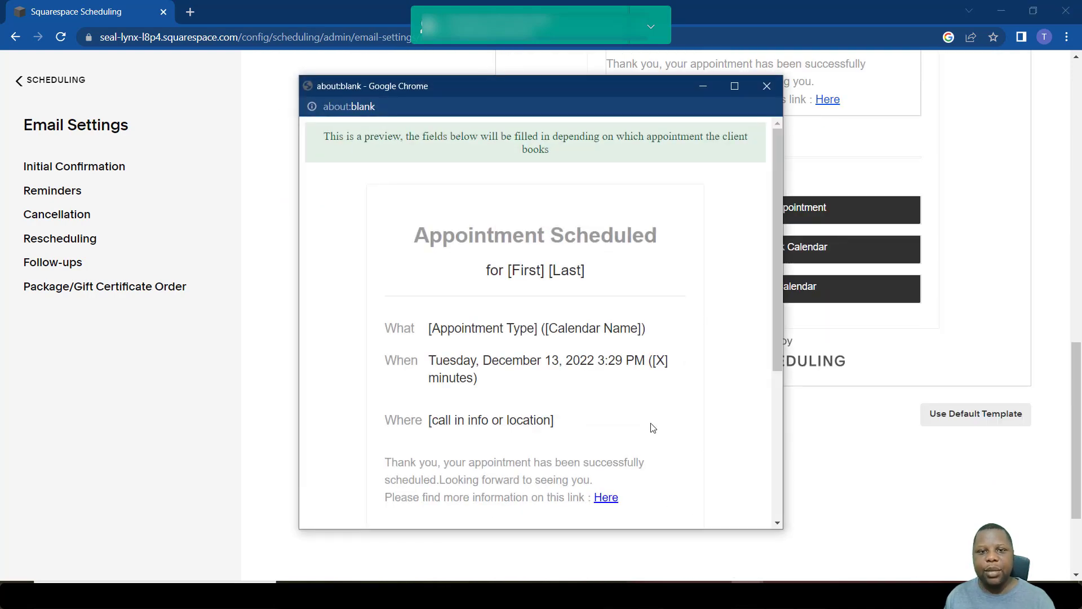
{"action": "scroll", "coordinate": [589, 451], "scroll_direction": "down", "scroll_amount": 3}
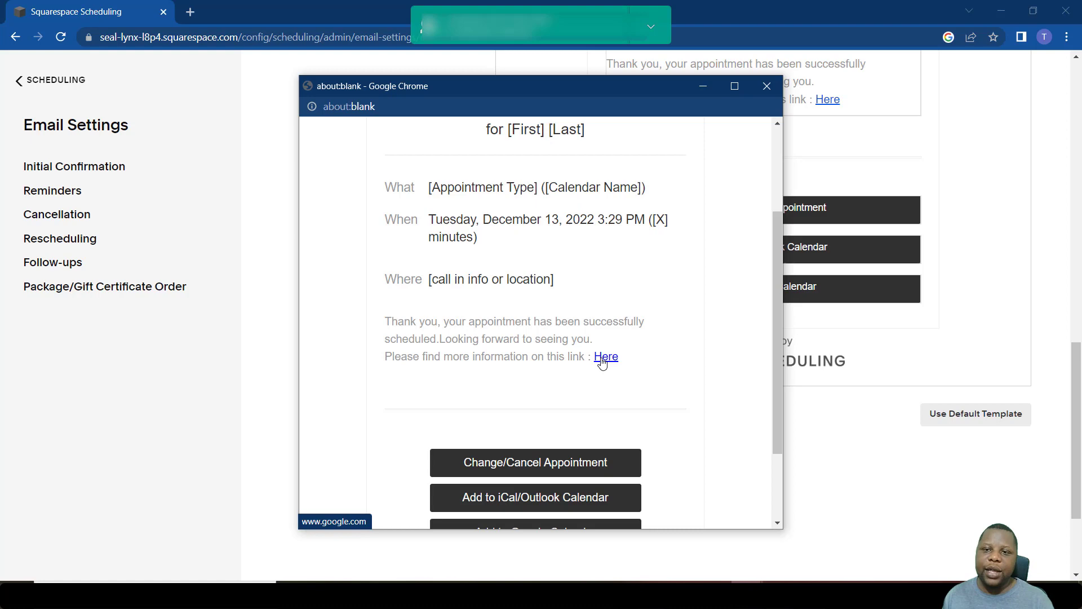
{"action": "key", "text": "ctrl+w"}
{"action": "scroll", "coordinate": [611, 210], "scroll_direction": "up", "scroll_amount": 5}
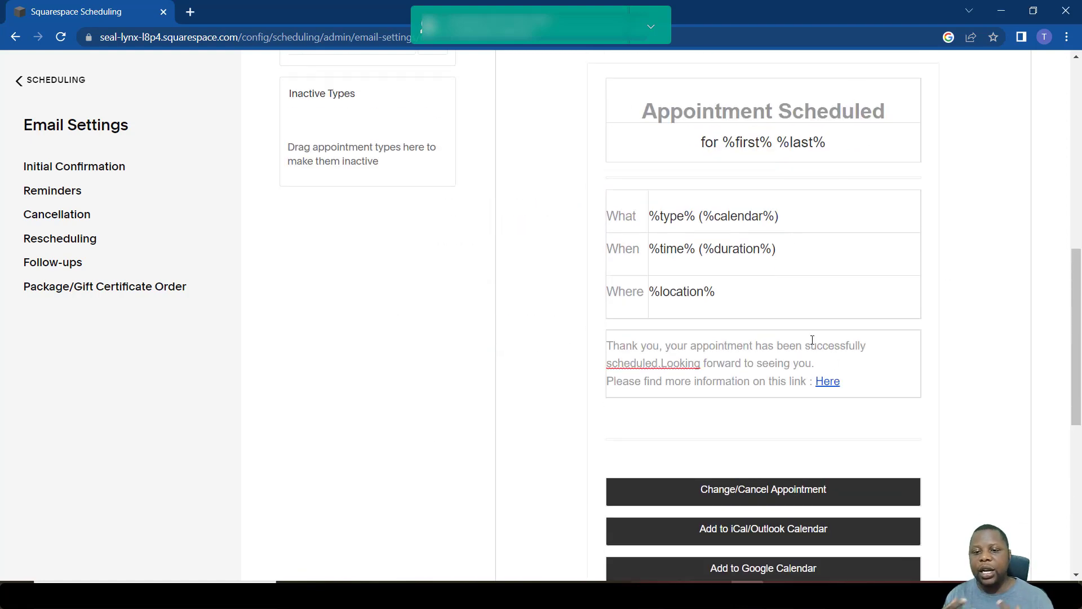
Step: Move Consultation into Inactive Types, then back into the Initial Confirmation 2 template
{"action": "scroll", "coordinate": [813, 340], "scroll_direction": "up", "scroll_amount": 8}
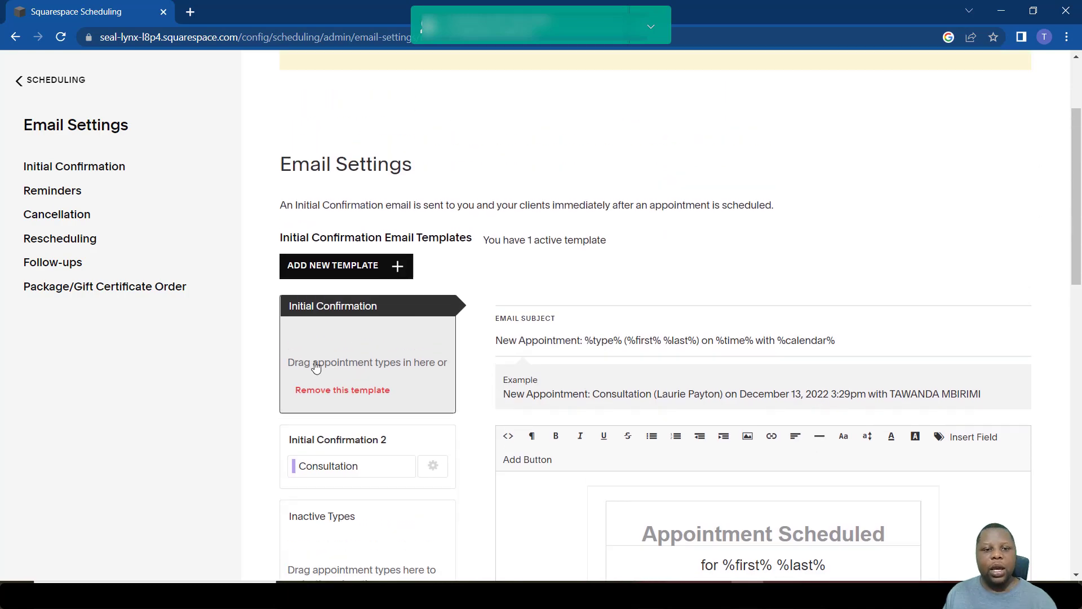
{"action": "scroll", "coordinate": [443, 449], "scroll_direction": "down", "scroll_amount": 1}
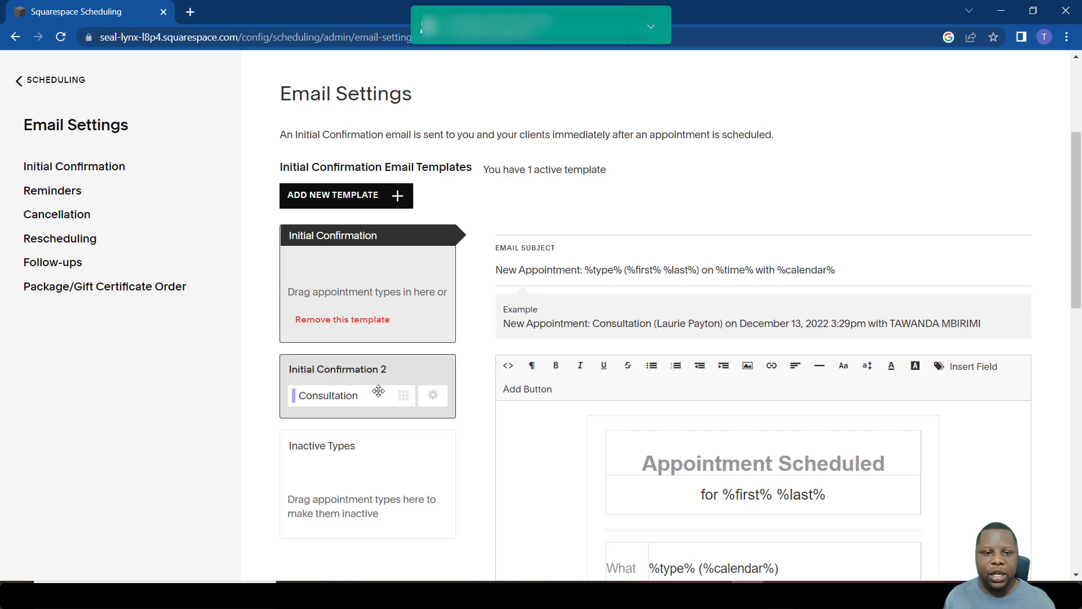
{"action": "left_click_drag", "start_coordinate": [363, 392], "coordinate": [367, 480]}
{"action": "scroll", "coordinate": [366, 479], "scroll_direction": "down", "scroll_amount": 3}
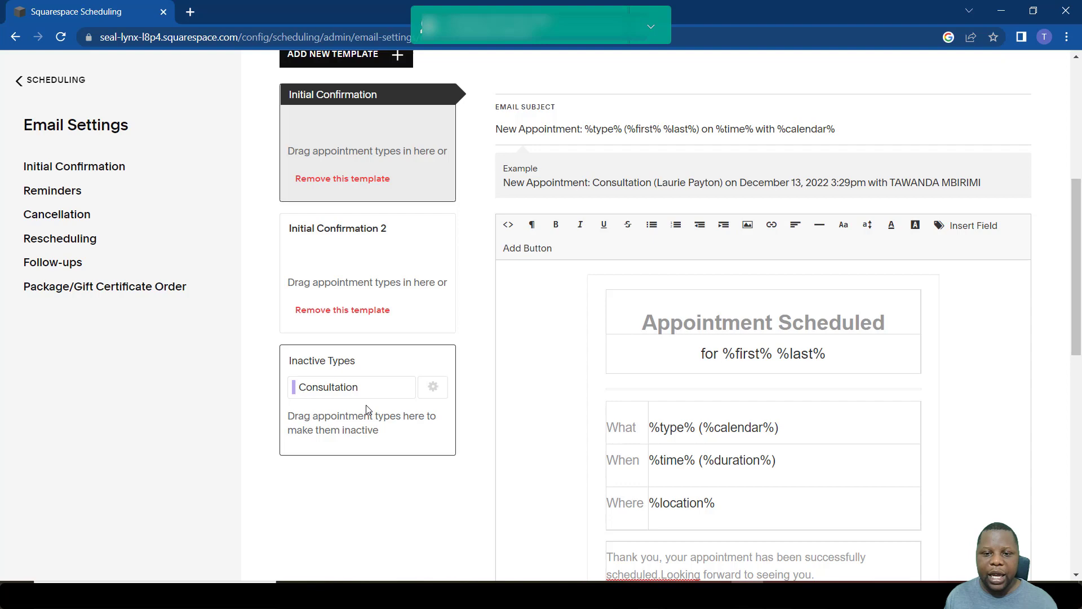
{"action": "scroll", "coordinate": [367, 390], "scroll_direction": "up", "scroll_amount": 2}
{"action": "scroll", "coordinate": [350, 431], "scroll_direction": "down", "scroll_amount": 2}
{"action": "scroll", "coordinate": [350, 431], "scroll_direction": "down", "scroll_amount": 1}
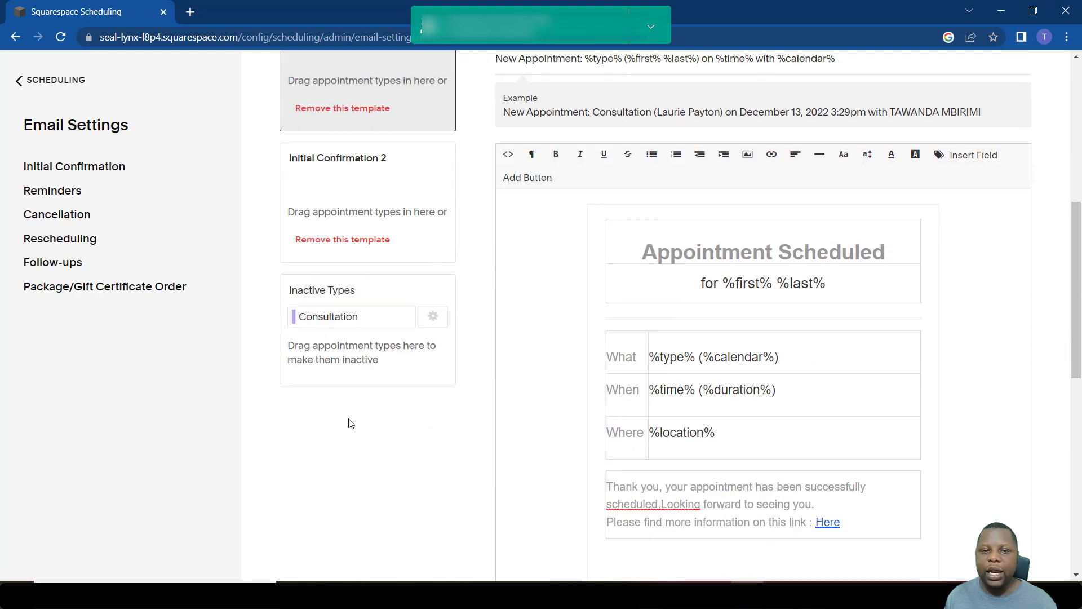
{"action": "scroll", "coordinate": [358, 386], "scroll_direction": "up", "scroll_amount": 2}
{"action": "left_click_drag", "start_coordinate": [357, 390], "coordinate": [353, 276]}
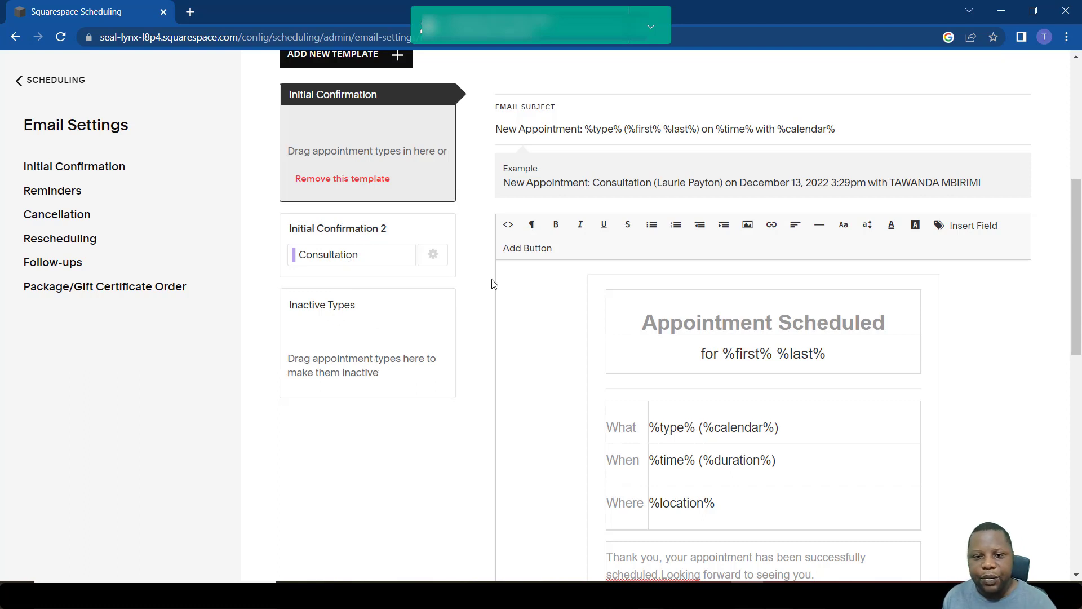
{"action": "scroll", "coordinate": [535, 293], "scroll_direction": "up", "scroll_amount": 1}
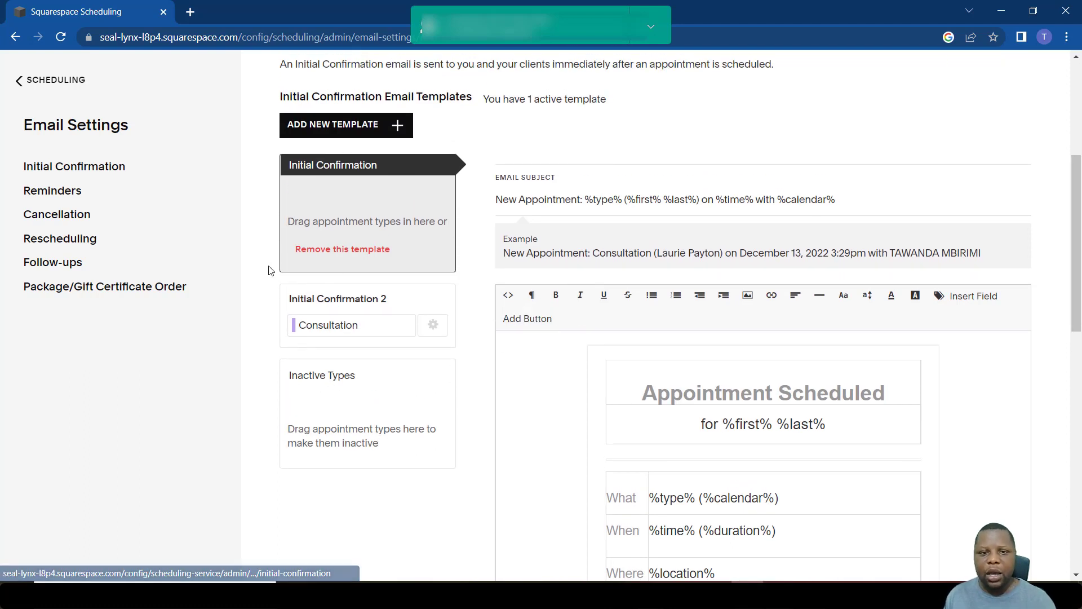
Step: Open Reminders and review Reminder 1 (24 hours before, clients only) and its subject line
{"action": "left_click", "coordinate": [33, 194]}
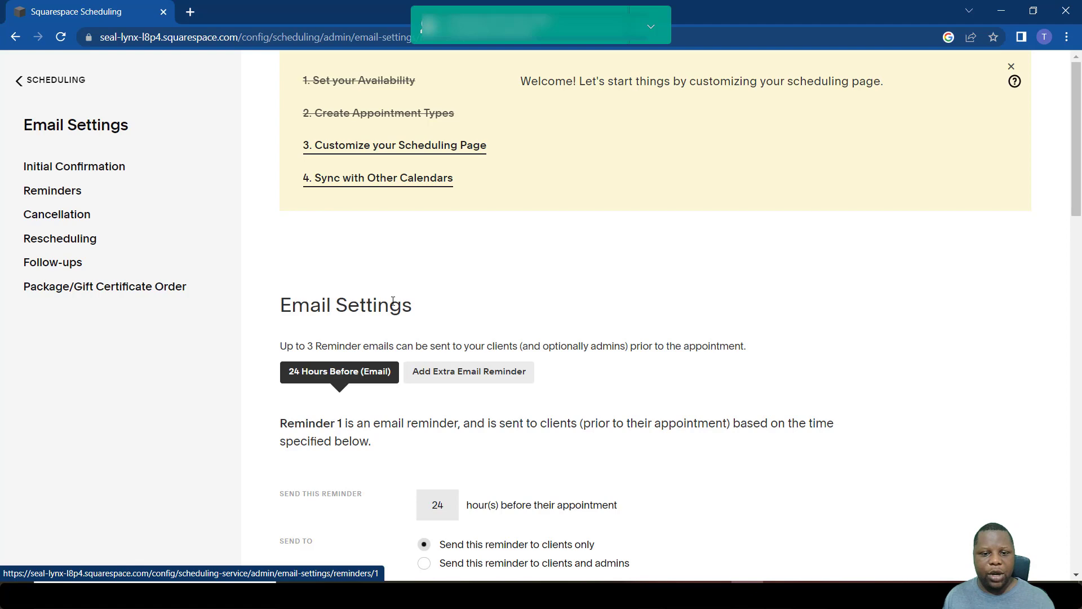
{"action": "scroll", "coordinate": [485, 383], "scroll_direction": "down", "scroll_amount": 2}
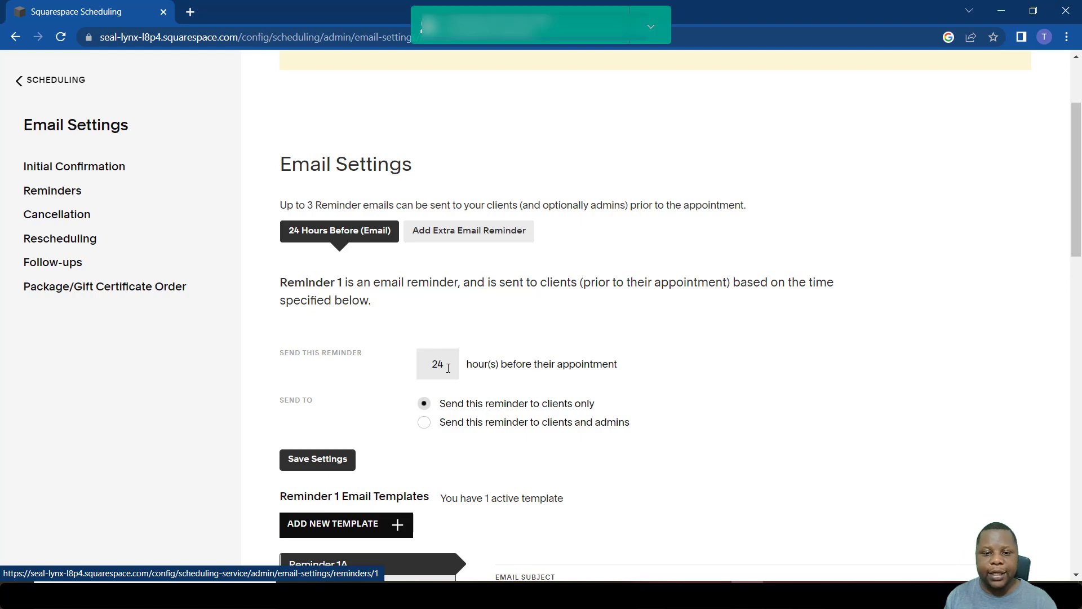
{"action": "scroll", "coordinate": [449, 367], "scroll_direction": "down", "scroll_amount": 6}
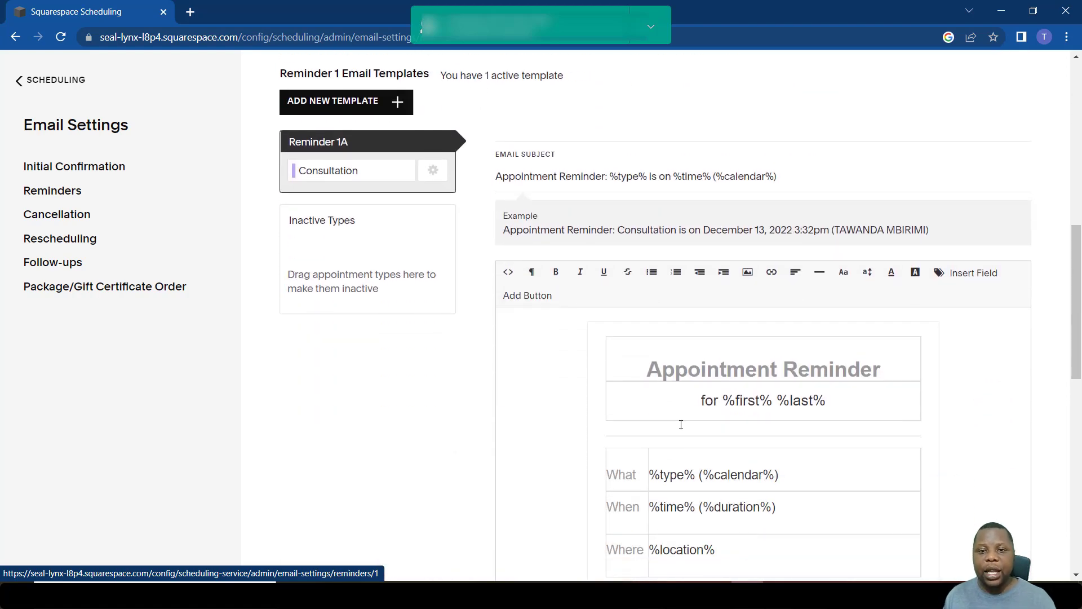
{"action": "scroll", "coordinate": [682, 424], "scroll_direction": "down", "scroll_amount": 1}
{"action": "scroll", "coordinate": [678, 425], "scroll_direction": "up", "scroll_amount": 3}
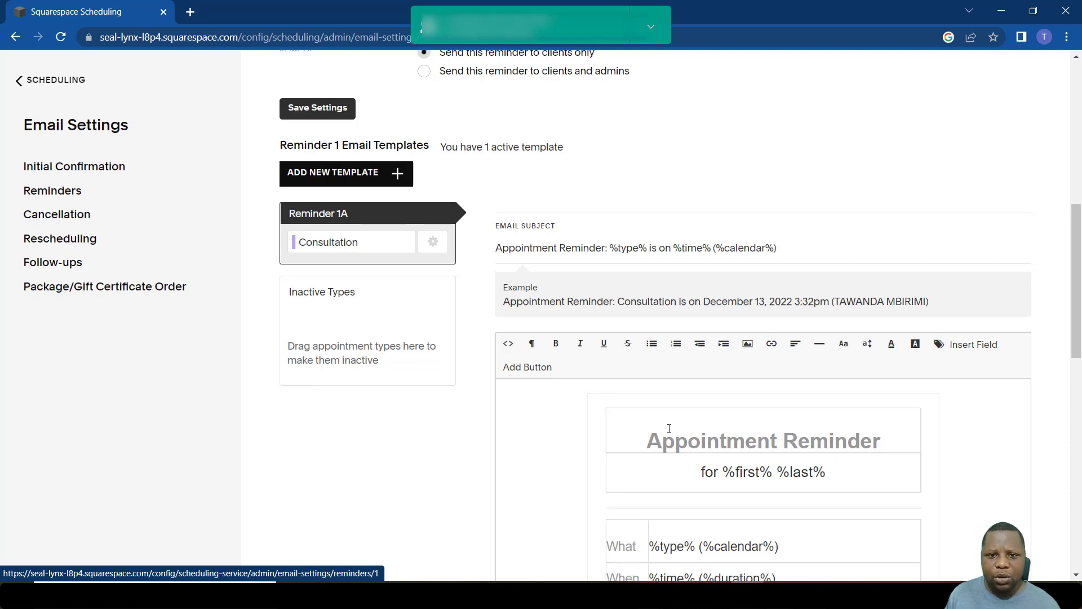
{"action": "scroll", "coordinate": [669, 429], "scroll_direction": "up", "scroll_amount": 1}
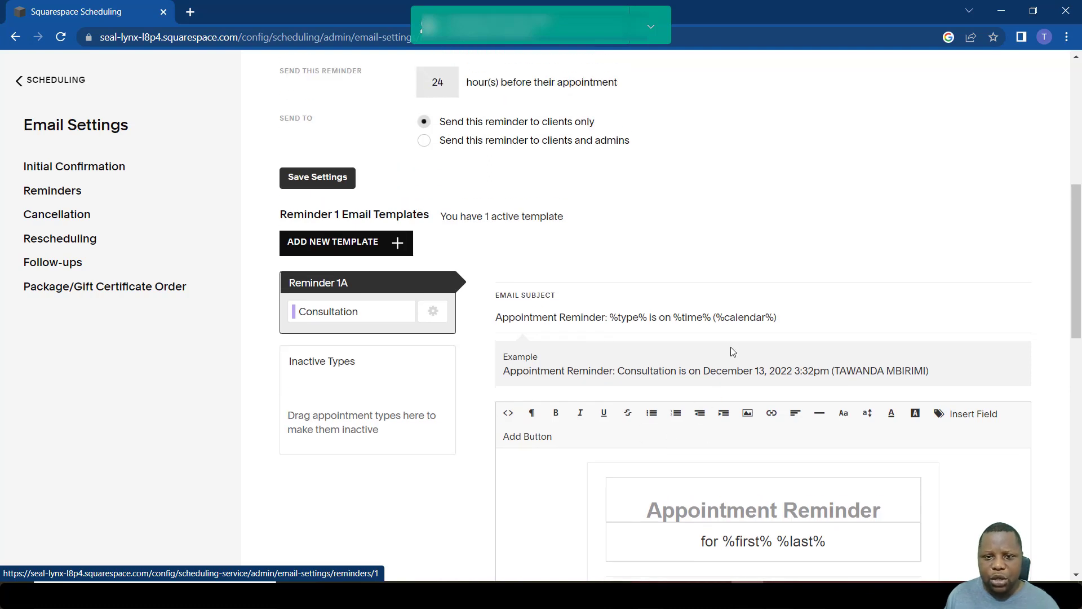
{"action": "left_click", "coordinate": [533, 317]}
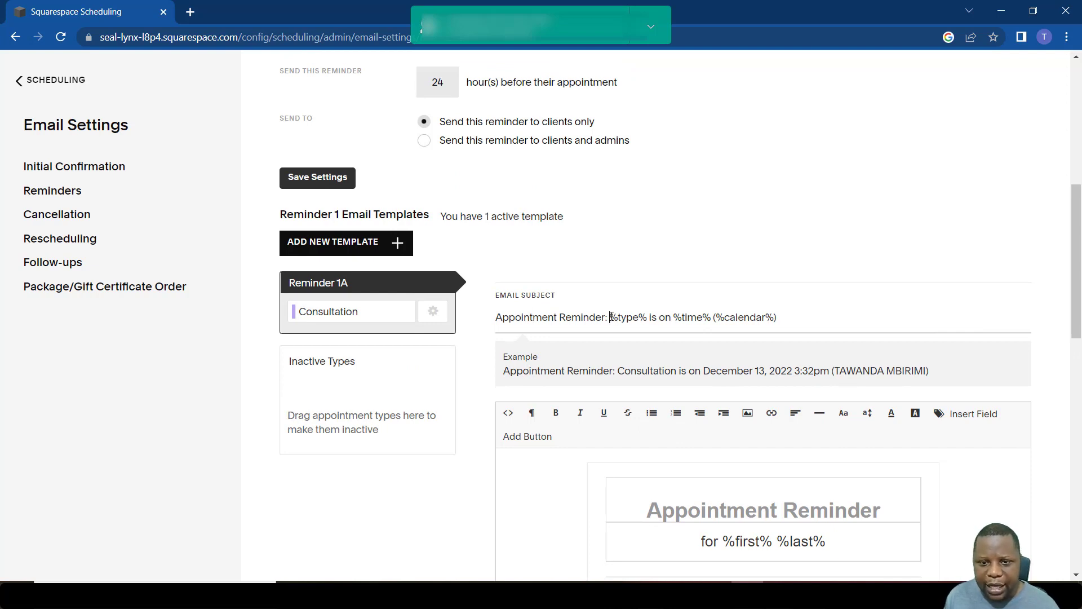
{"action": "left_click_drag", "start_coordinate": [610, 318], "coordinate": [643, 317]}
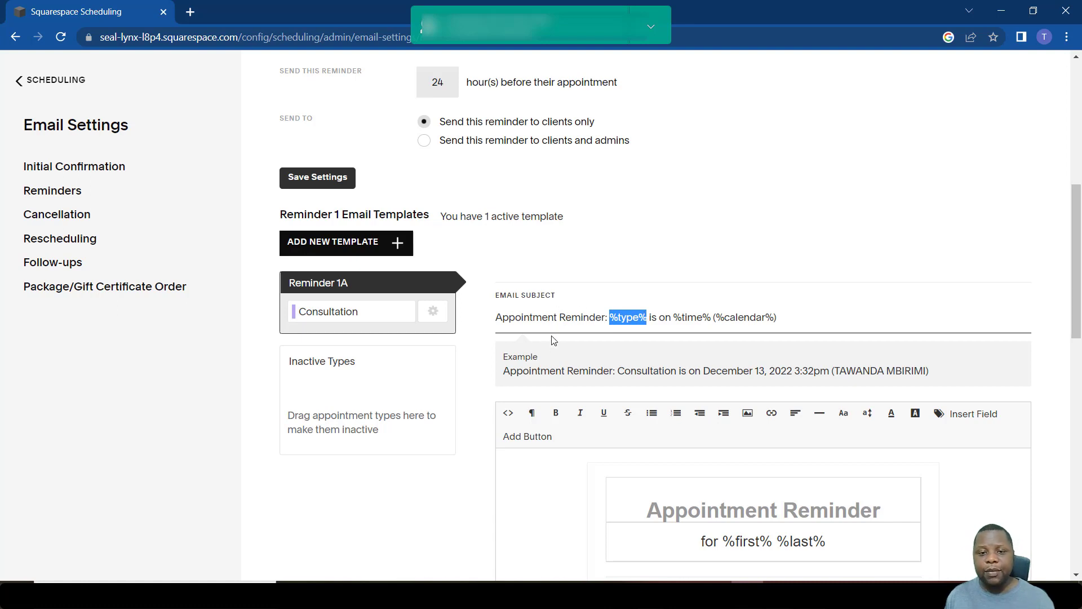
{"action": "left_click", "coordinate": [550, 318]}
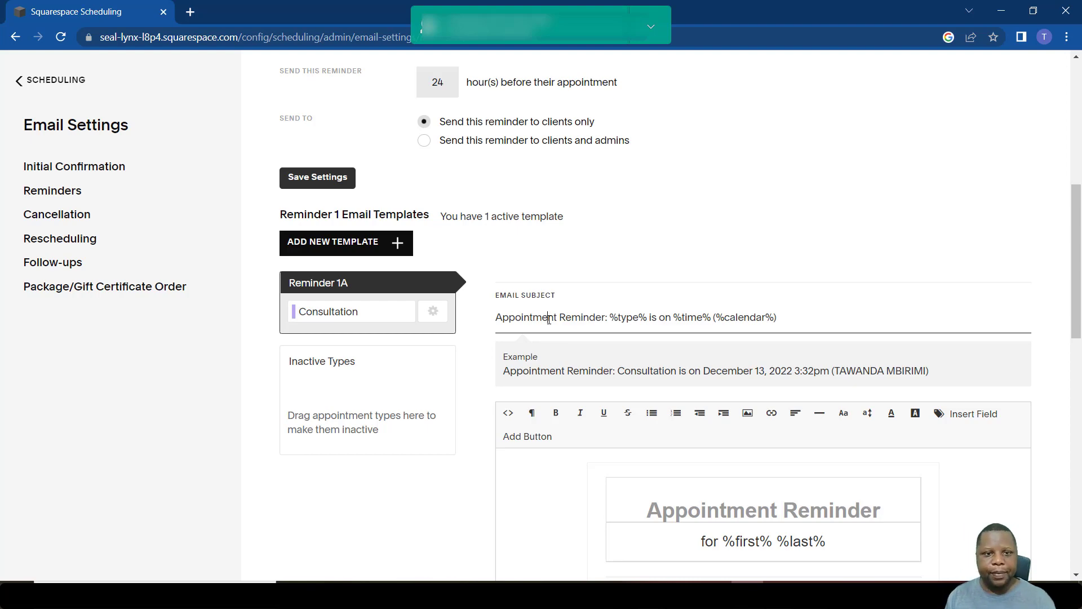
{"action": "scroll", "coordinate": [550, 320], "scroll_direction": "up", "scroll_amount": 6}
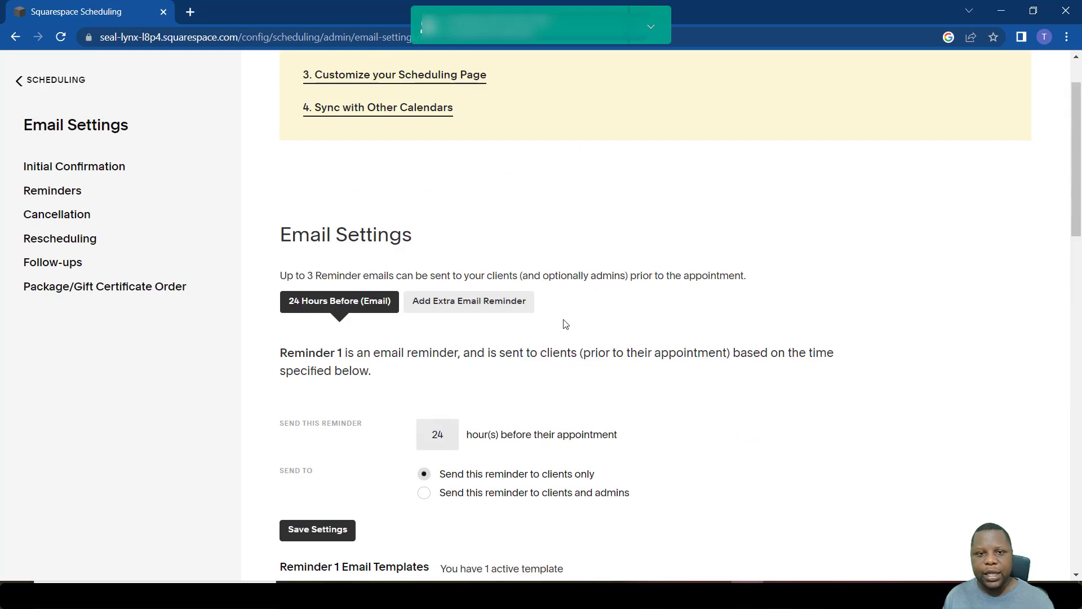
Step: Add Reminder 2 sent 3 hours before to clients and admins, and save the settings
{"action": "left_click", "coordinate": [495, 308]}
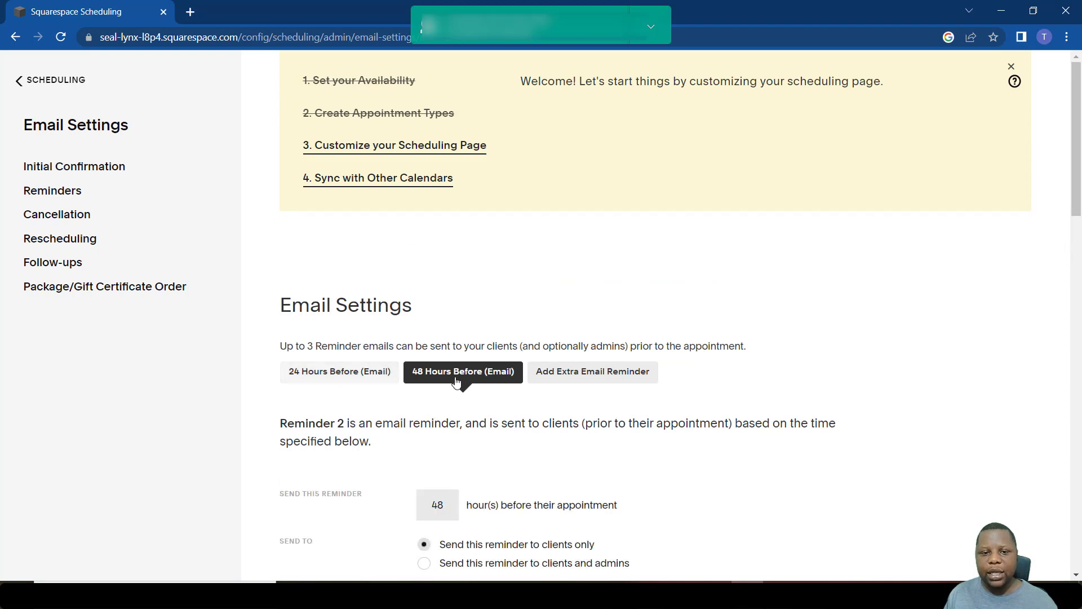
{"action": "scroll", "coordinate": [456, 328], "scroll_direction": "down", "scroll_amount": 5}
{"action": "double_click", "coordinate": [434, 224]}
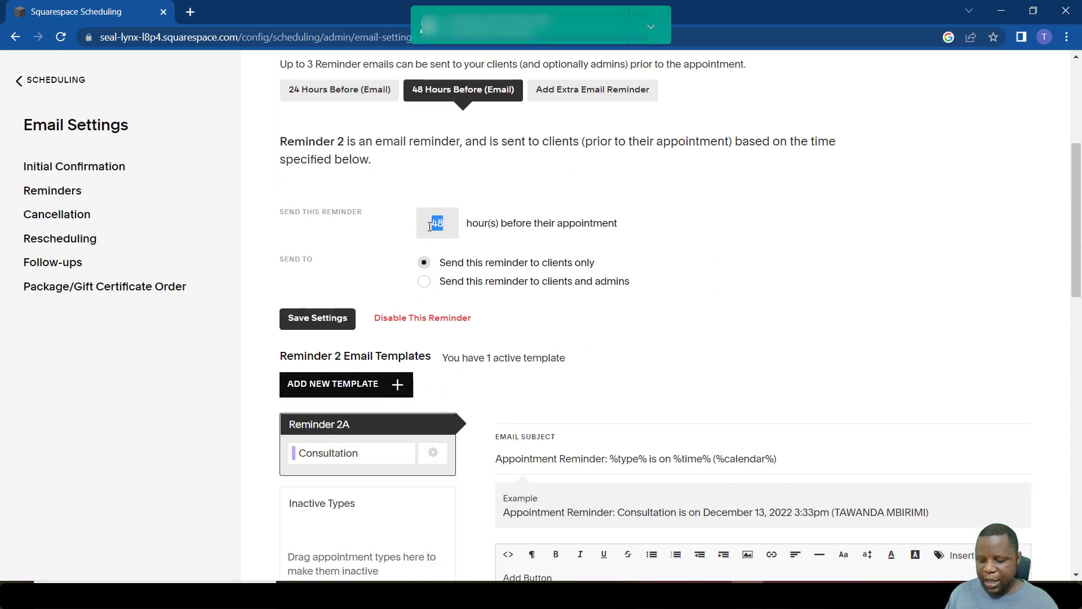
{"action": "type", "text": "3"}
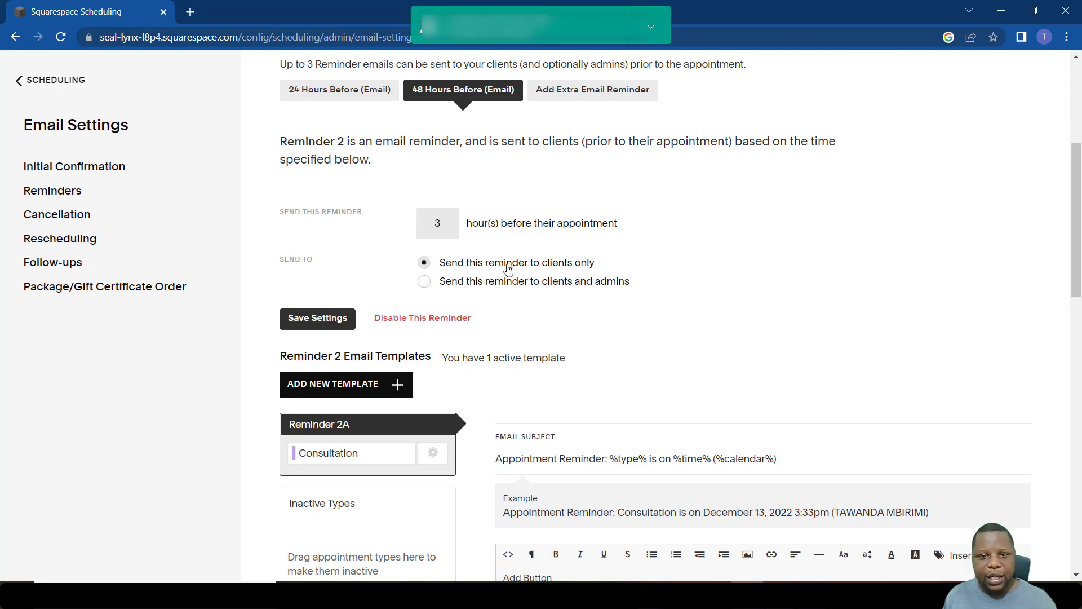
{"action": "left_click", "coordinate": [428, 289]}
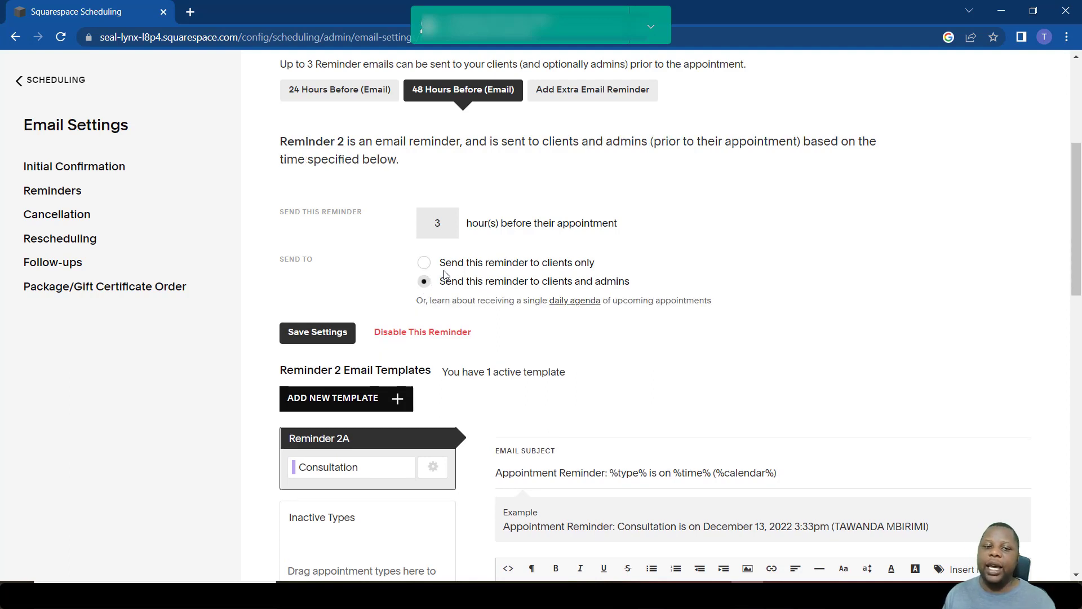
{"action": "left_click", "coordinate": [337, 333]}
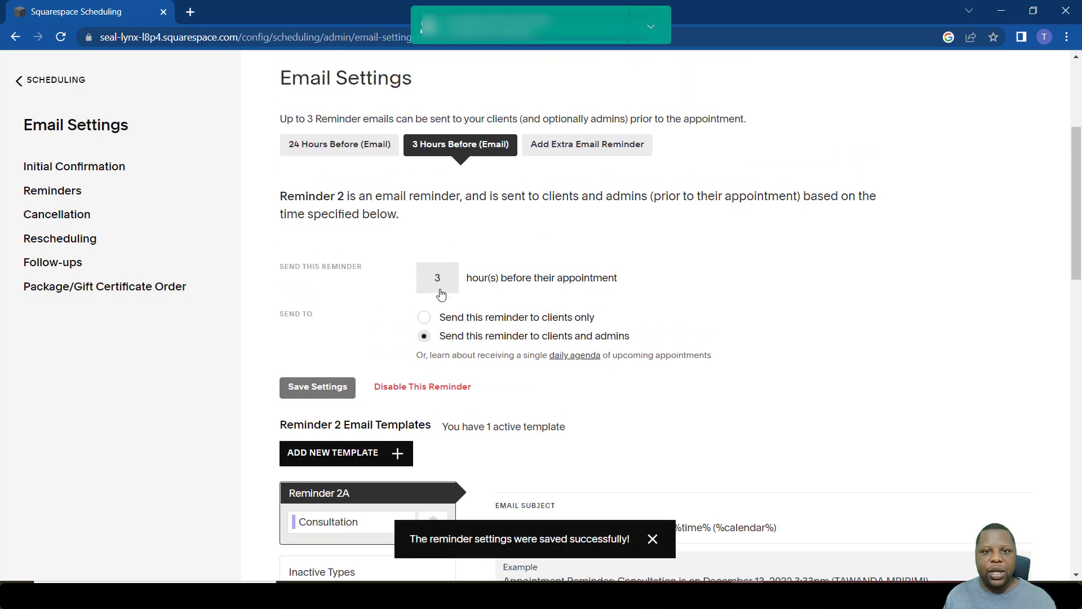
{"action": "scroll", "coordinate": [443, 290], "scroll_direction": "down", "scroll_amount": 3}
{"action": "scroll", "coordinate": [443, 291], "scroll_direction": "up", "scroll_amount": 4}
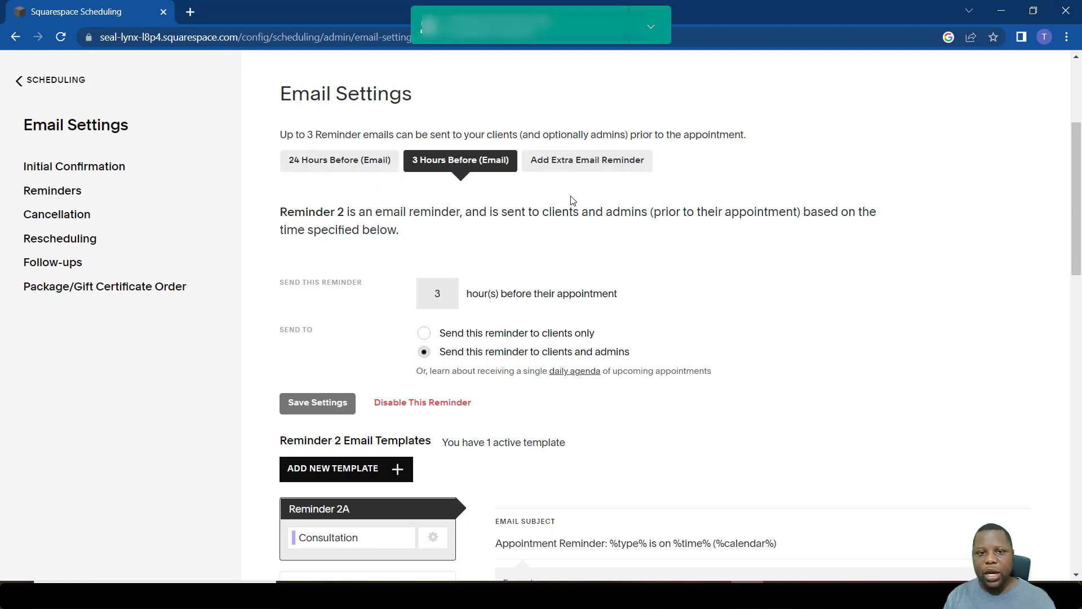
{"action": "scroll", "coordinate": [573, 200], "scroll_direction": "down", "scroll_amount": 5}
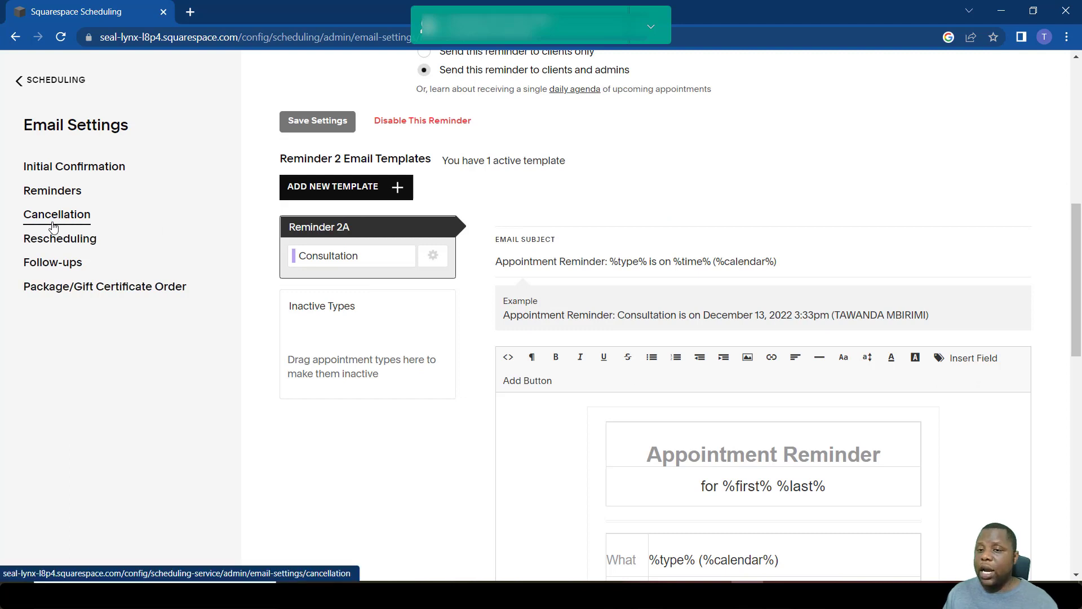
Step: Open the Cancellation email settings and look over its Consultation template
{"action": "left_click", "coordinate": [52, 222]}
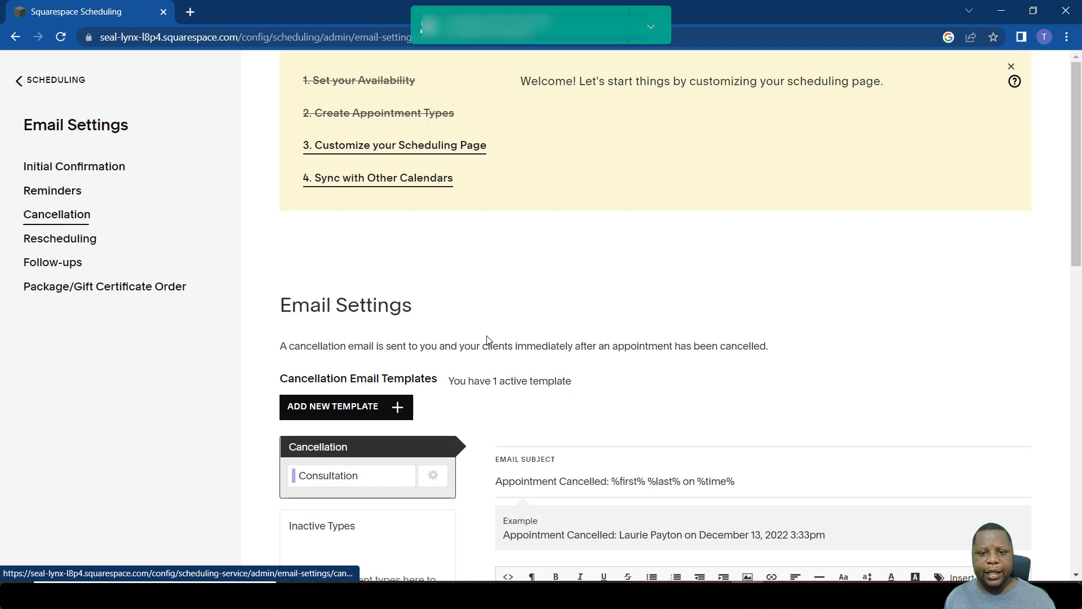
{"action": "scroll", "coordinate": [489, 341], "scroll_direction": "down", "scroll_amount": 4}
{"action": "scroll", "coordinate": [596, 412], "scroll_direction": "down", "scroll_amount": 3}
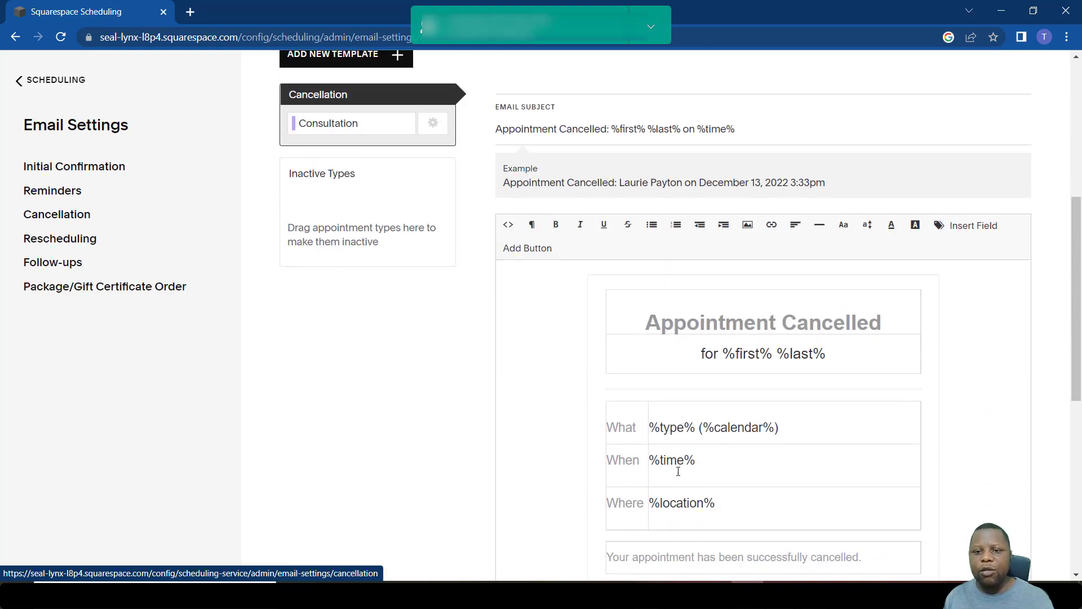
{"action": "scroll", "coordinate": [624, 472], "scroll_direction": "down", "scroll_amount": 3}
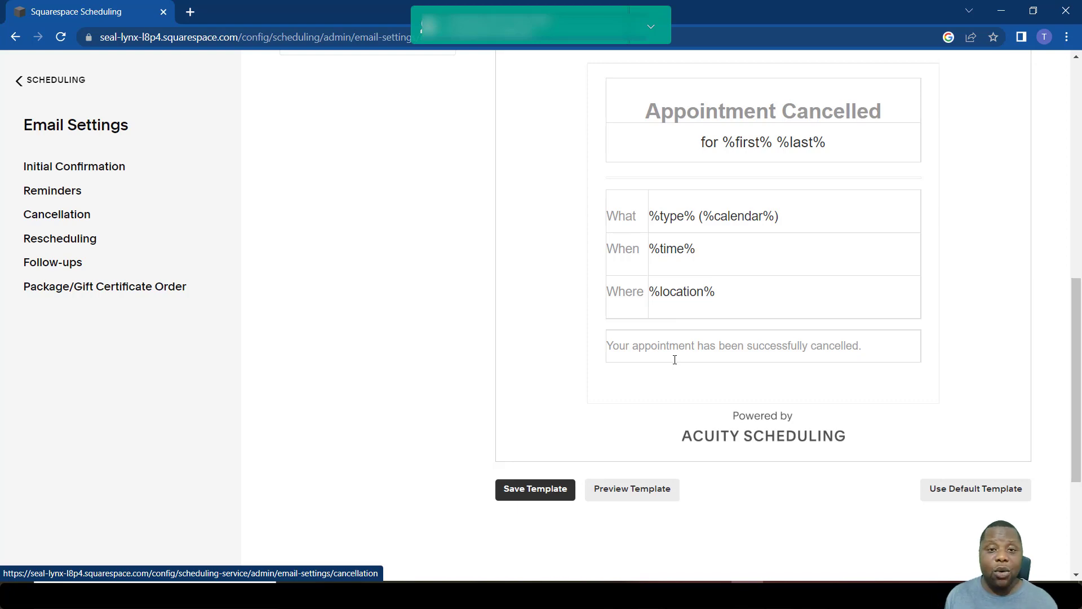
{"action": "scroll", "coordinate": [675, 360], "scroll_direction": "up", "scroll_amount": 5}
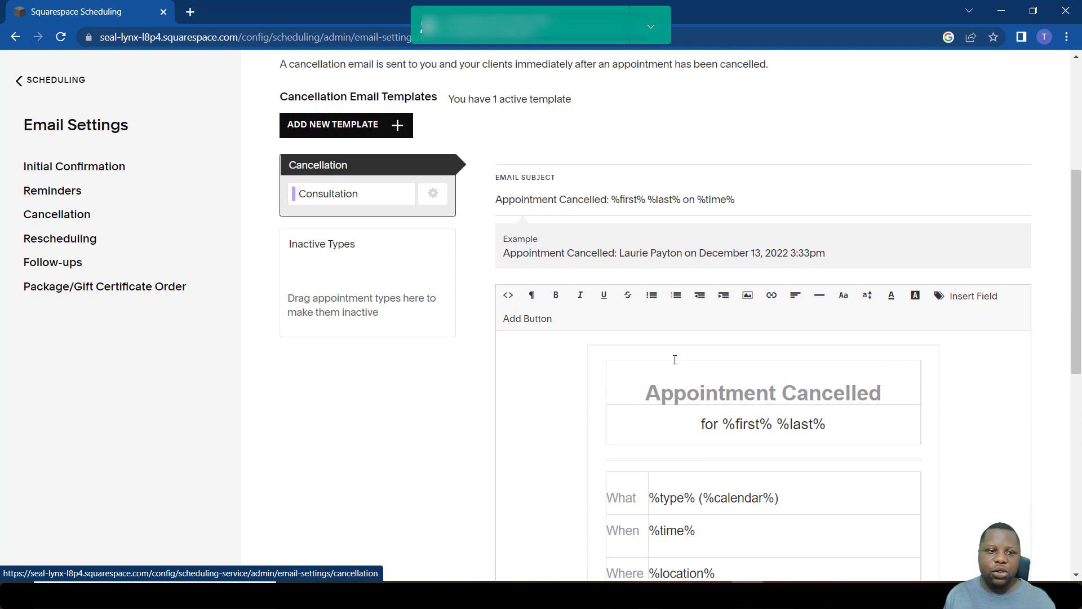
Step: Open the Rescheduling email settings and review its Appointment Rescheduled template
{"action": "left_click", "coordinate": [79, 243]}
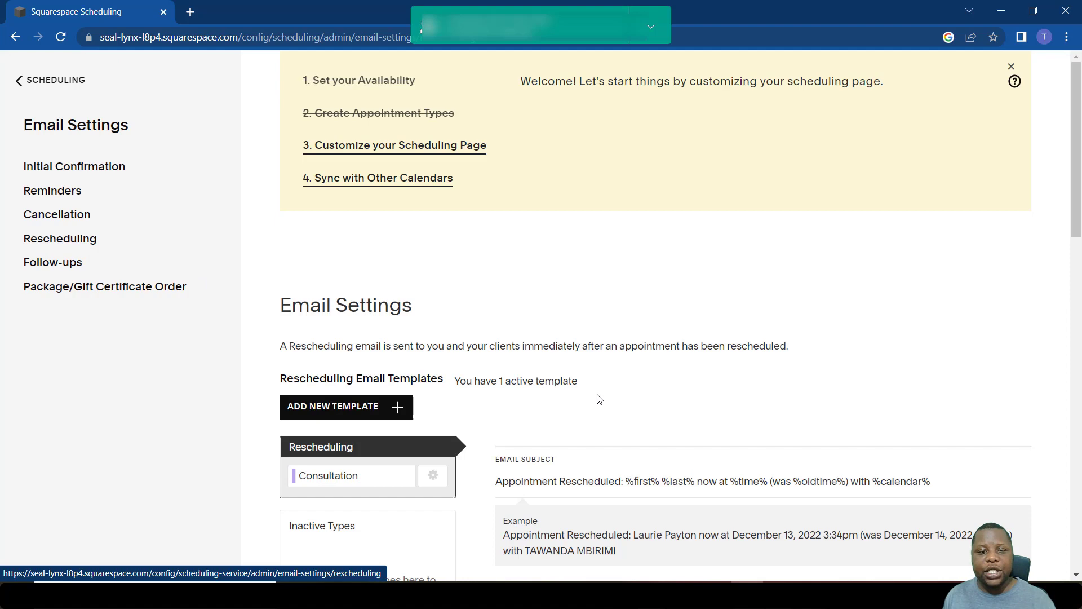
{"action": "scroll", "coordinate": [1046, 209], "scroll_direction": "down", "scroll_amount": 3}
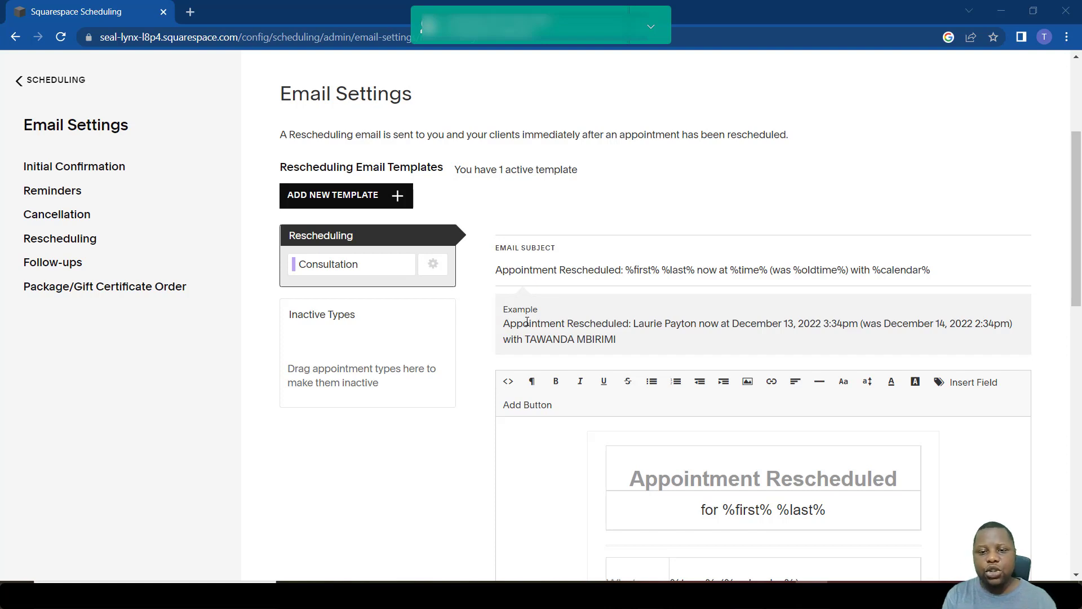
{"action": "scroll", "coordinate": [538, 452], "scroll_direction": "down", "scroll_amount": 2}
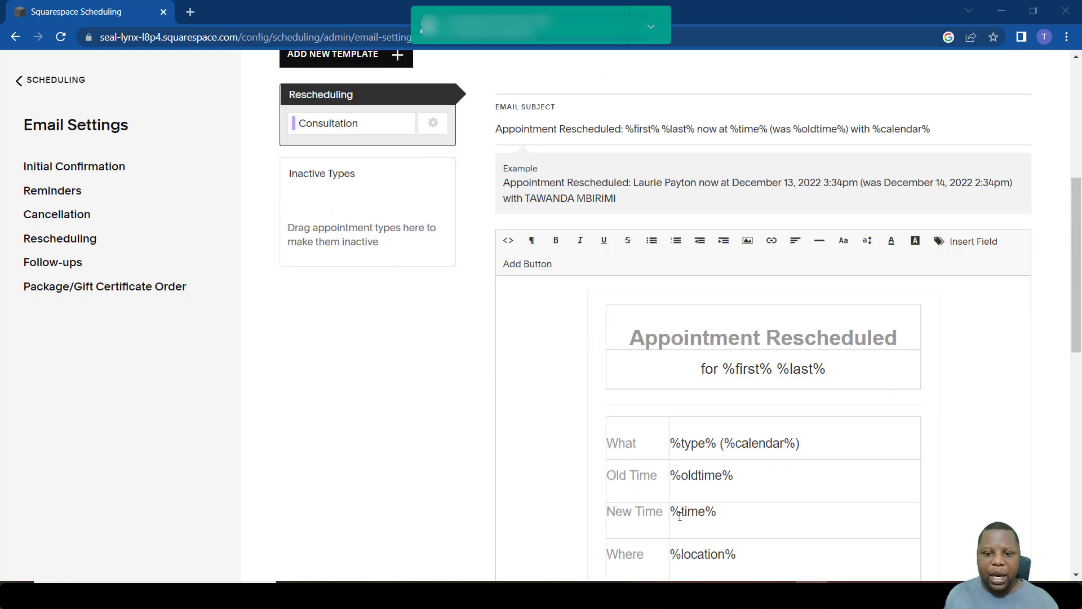
{"action": "scroll", "coordinate": [669, 462], "scroll_direction": "down", "scroll_amount": 2}
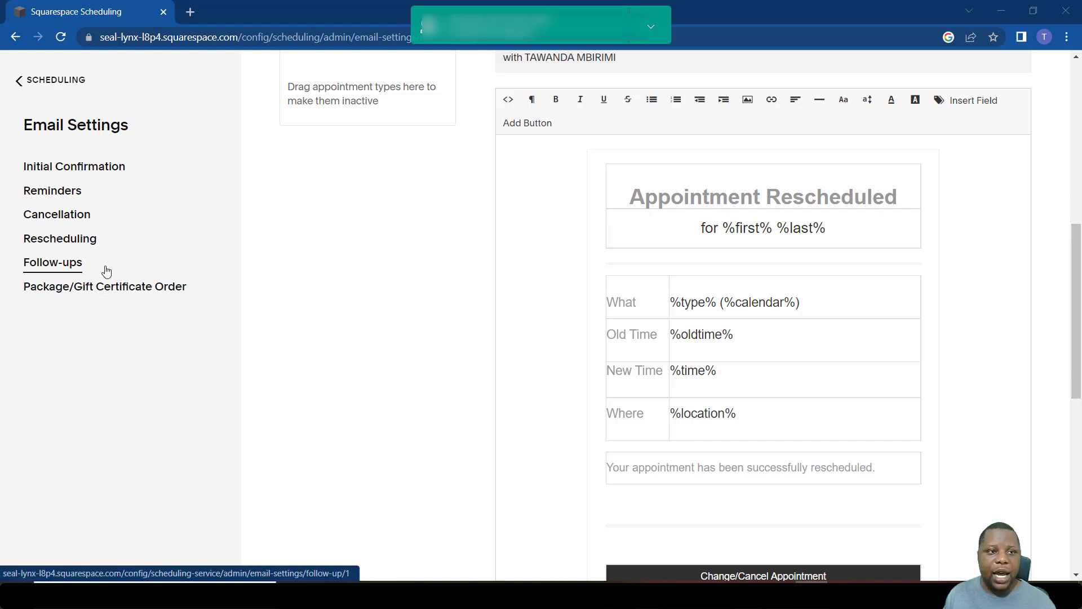
Step: Open the Follow-up 1A template for Consultation and start its body with 'Dear'
{"action": "left_click", "coordinate": [59, 266]}
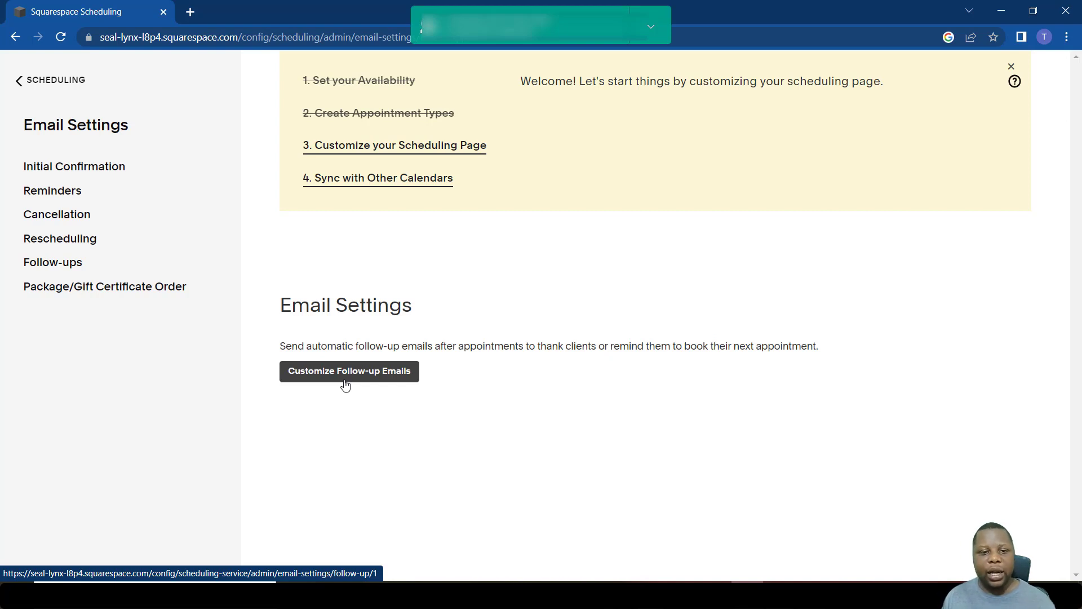
{"action": "left_click", "coordinate": [354, 370]}
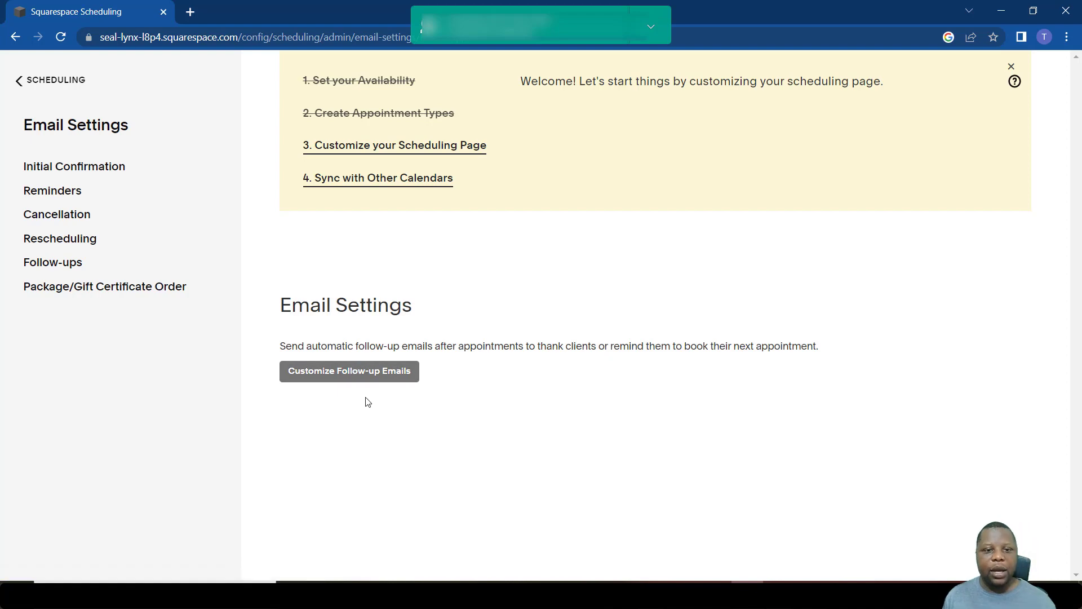
{"action": "scroll", "coordinate": [361, 406], "scroll_direction": "down", "scroll_amount": 8}
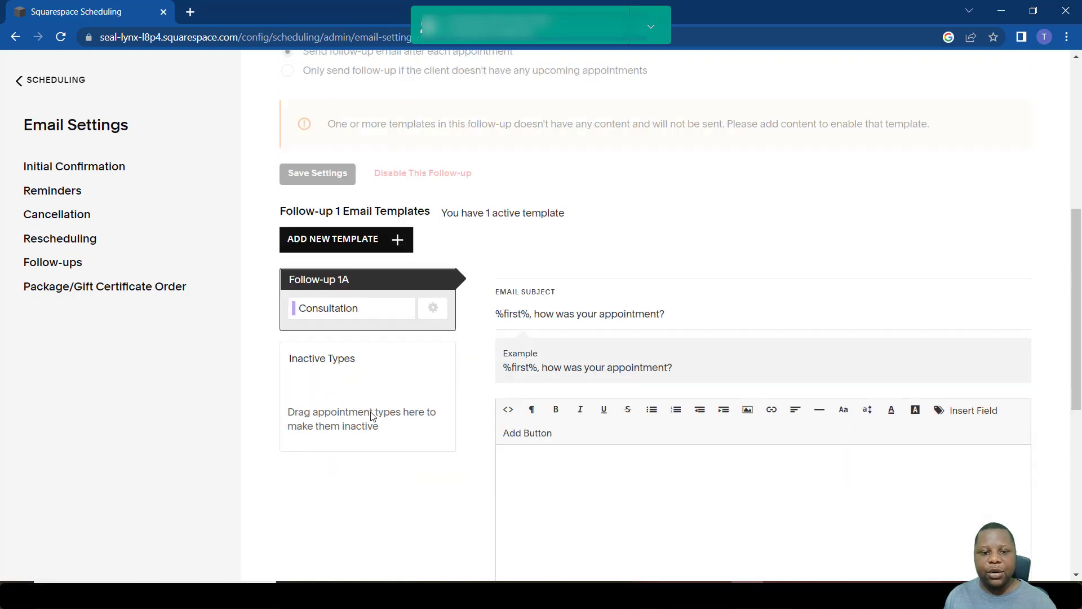
{"action": "scroll", "coordinate": [633, 483], "scroll_direction": "down", "scroll_amount": 3}
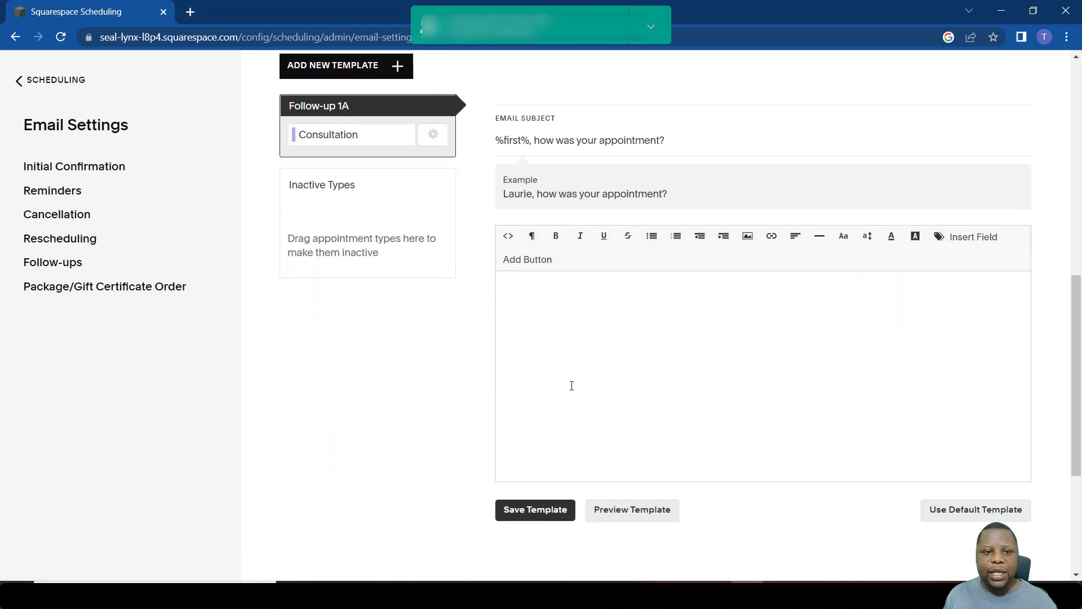
{"action": "scroll", "coordinate": [571, 385], "scroll_direction": "up", "scroll_amount": 1}
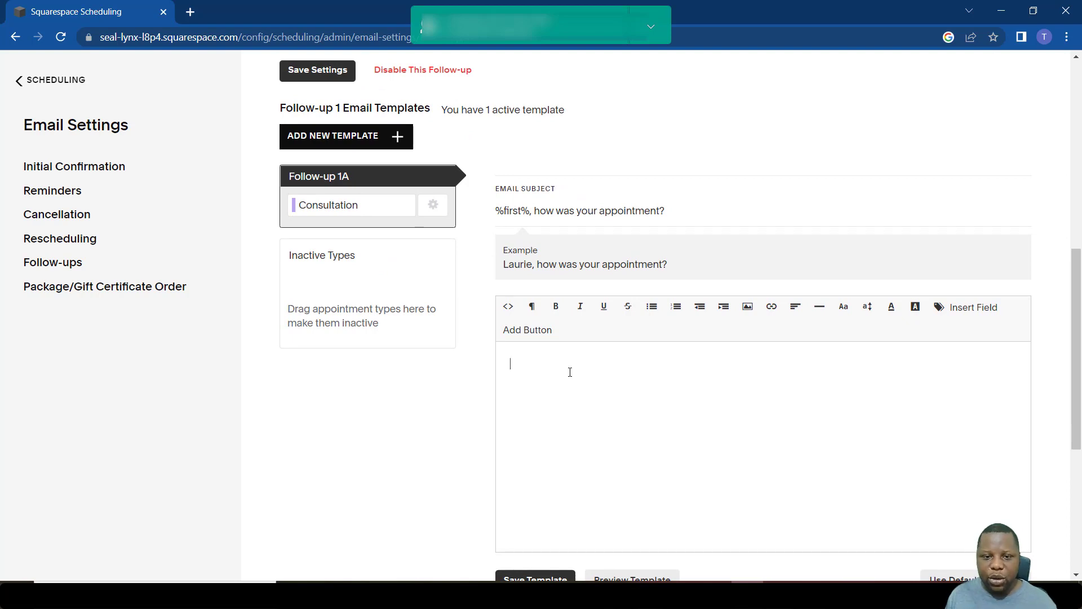
{"action": "type", "text": "Dear"}
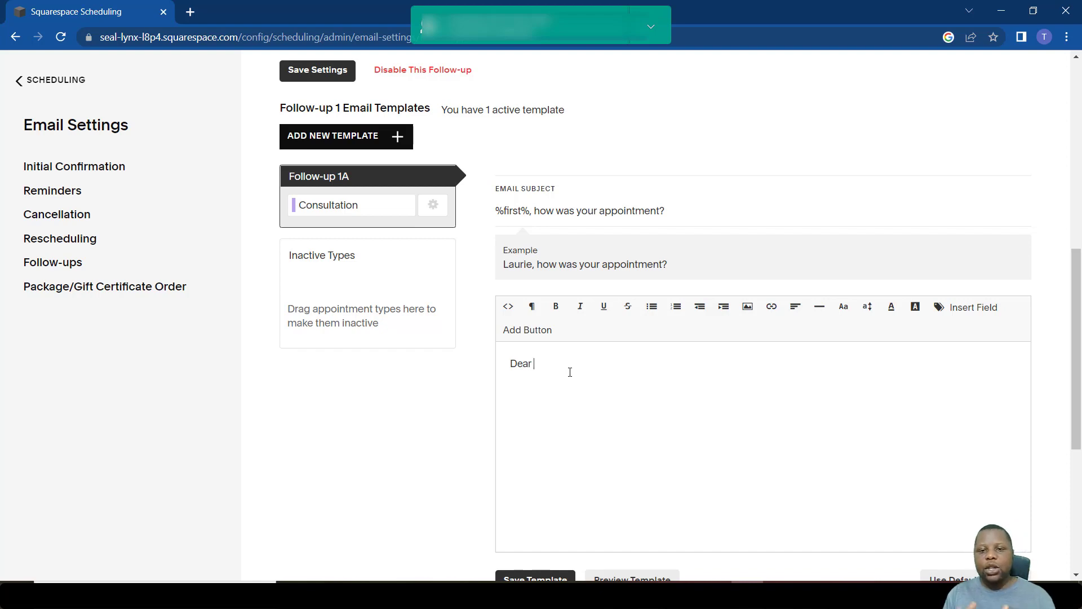
{"action": "scroll", "coordinate": [570, 369], "scroll_direction": "up", "scroll_amount": 2}
{"action": "scroll", "coordinate": [621, 364], "scroll_direction": "down", "scroll_amount": 3}
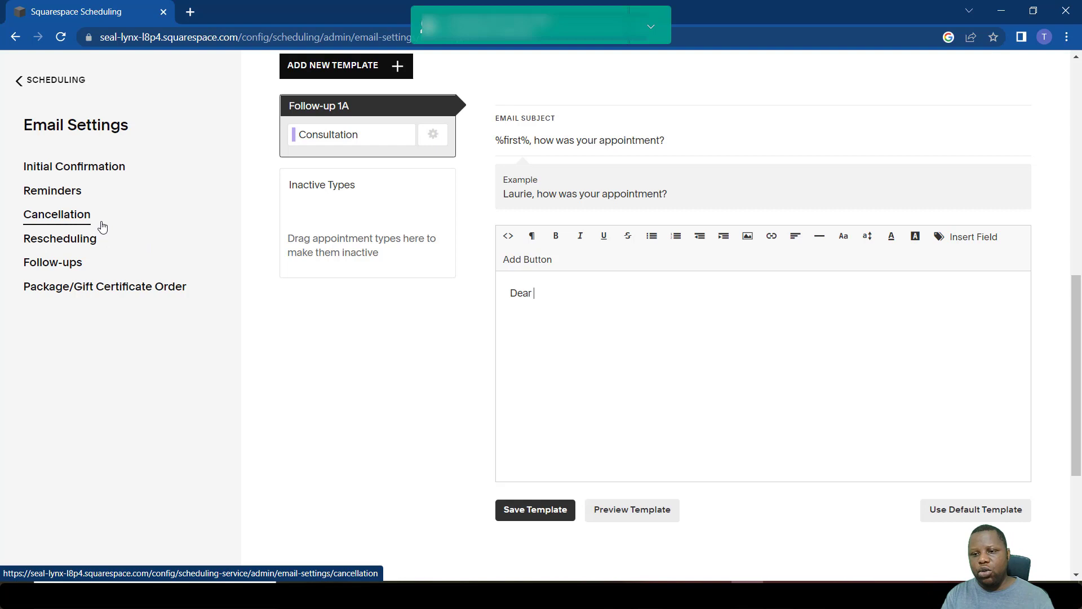
Step: In the Initial Confirmation settings, remove the empty template
{"action": "left_click", "coordinate": [83, 171]}
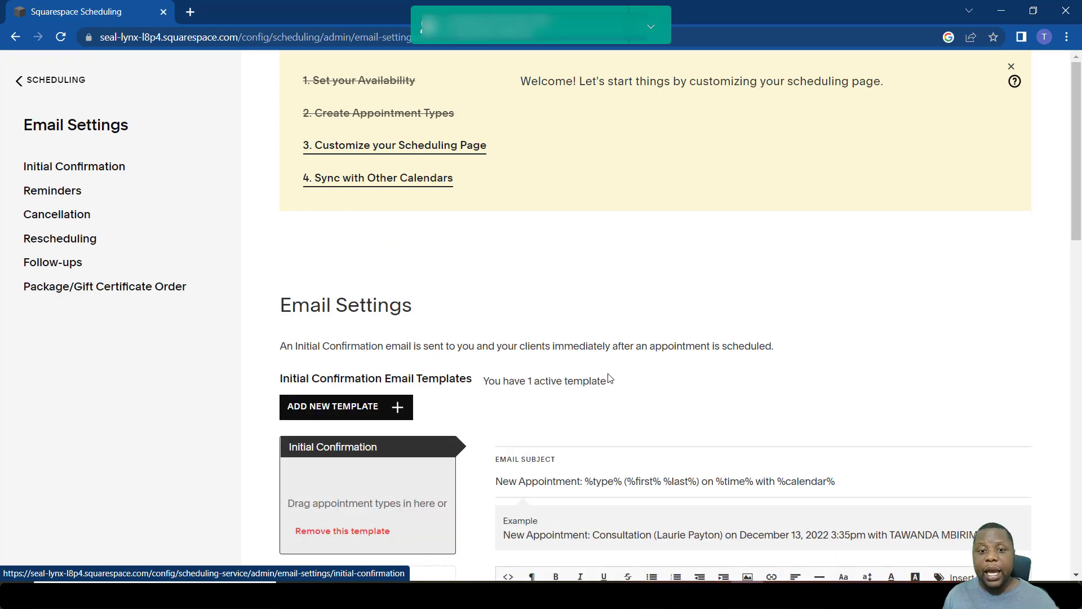
{"action": "scroll", "coordinate": [606, 379], "scroll_direction": "down", "scroll_amount": 5}
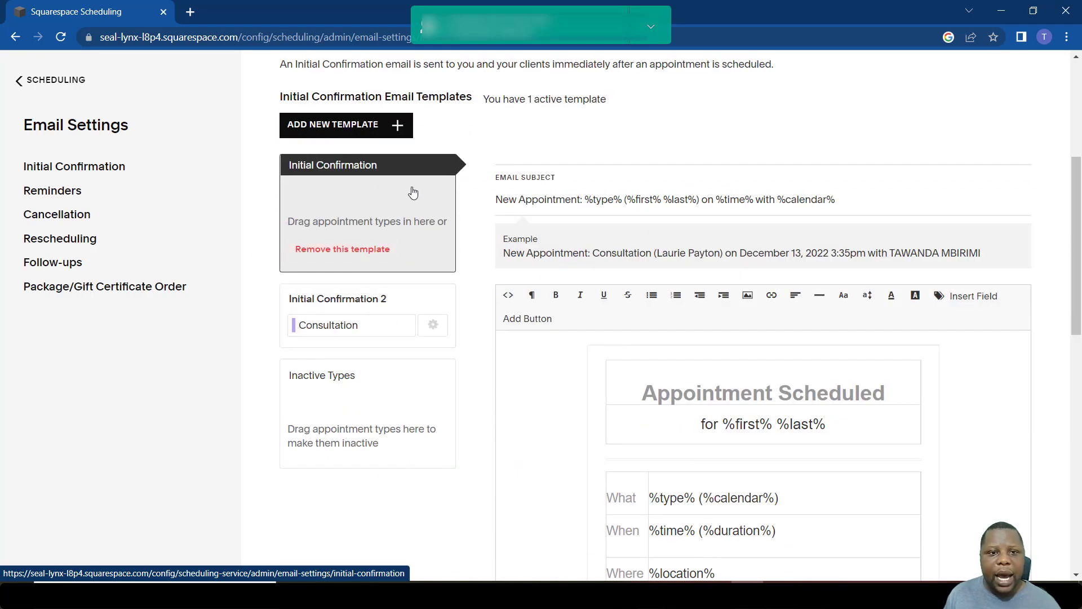
{"action": "left_click", "coordinate": [381, 254]}
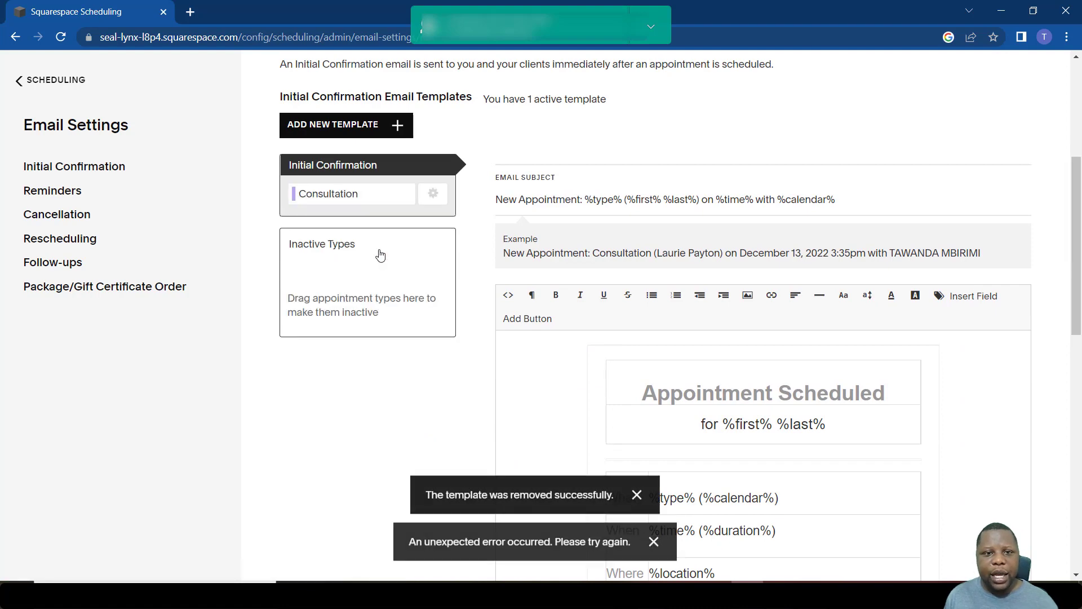
{"action": "scroll", "coordinate": [389, 254], "scroll_direction": "up", "scroll_amount": 4}
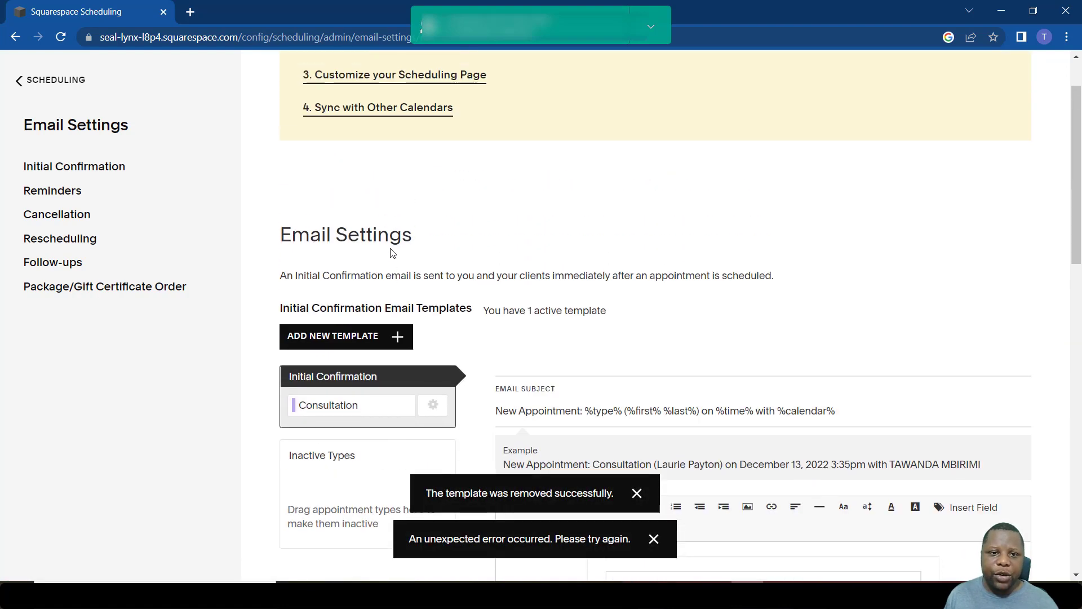
Step: Add a new template, Initial Confirmation 2, assigned to Consultation
{"action": "left_click", "coordinate": [385, 334]}
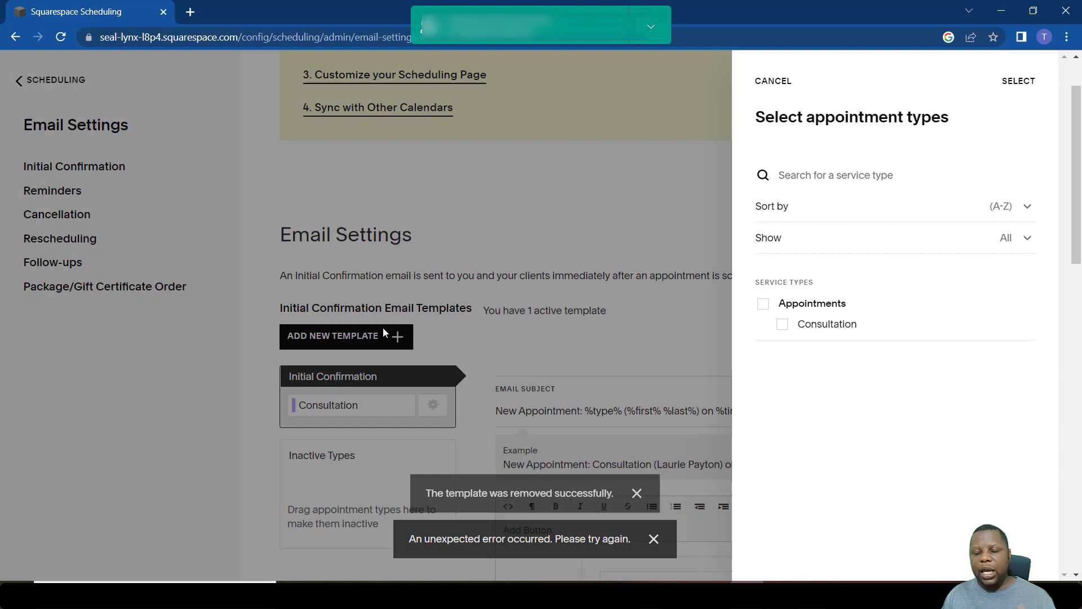
{"action": "left_click", "coordinate": [764, 306]}
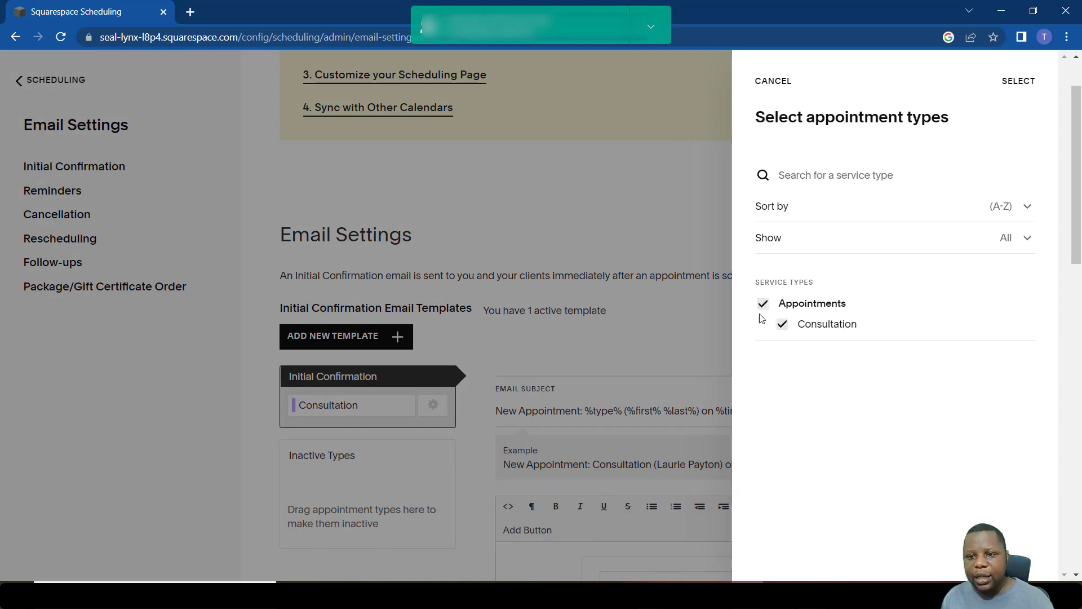
{"action": "left_click", "coordinate": [1012, 84]}
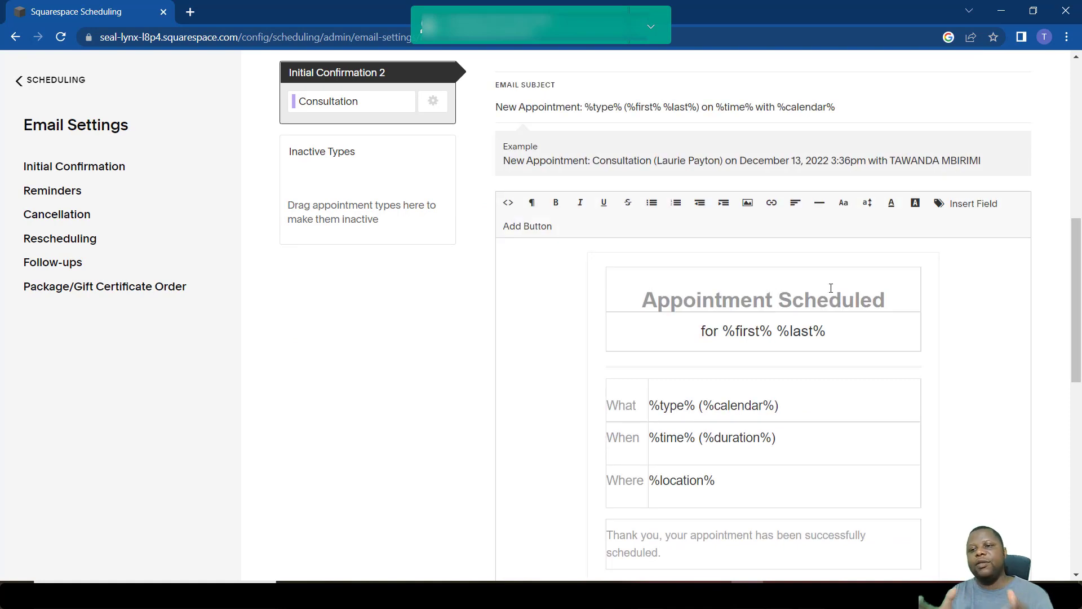
Step: Delete all the default content from the Initial Confirmation 2 body
{"action": "scroll", "coordinate": [831, 289], "scroll_direction": "down", "scroll_amount": 4}
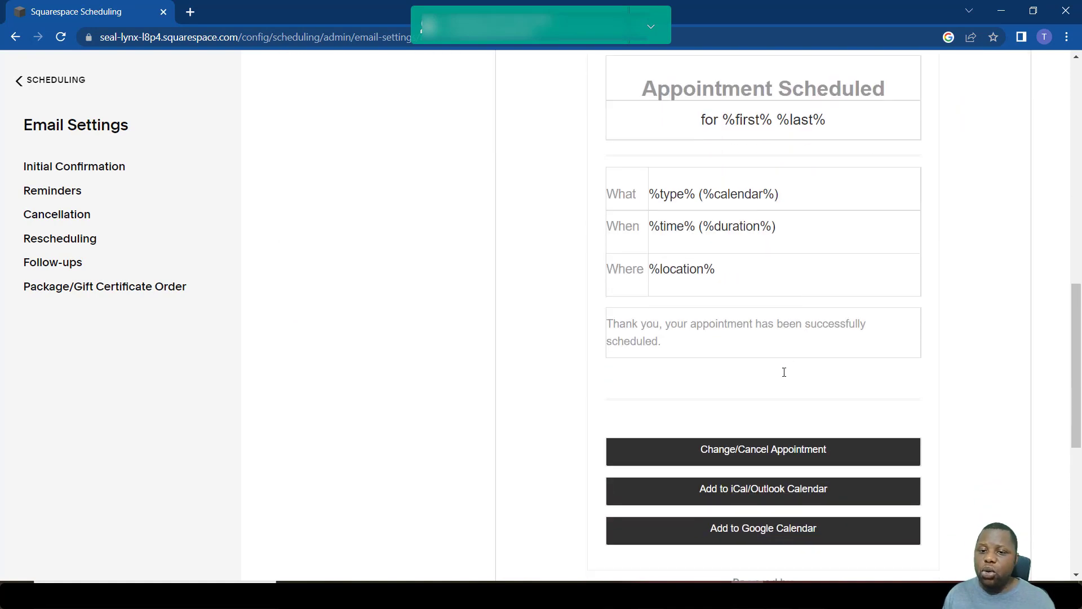
{"action": "scroll", "coordinate": [591, 222], "scroll_direction": "up", "scroll_amount": 1}
{"action": "left_click", "coordinate": [571, 138]}
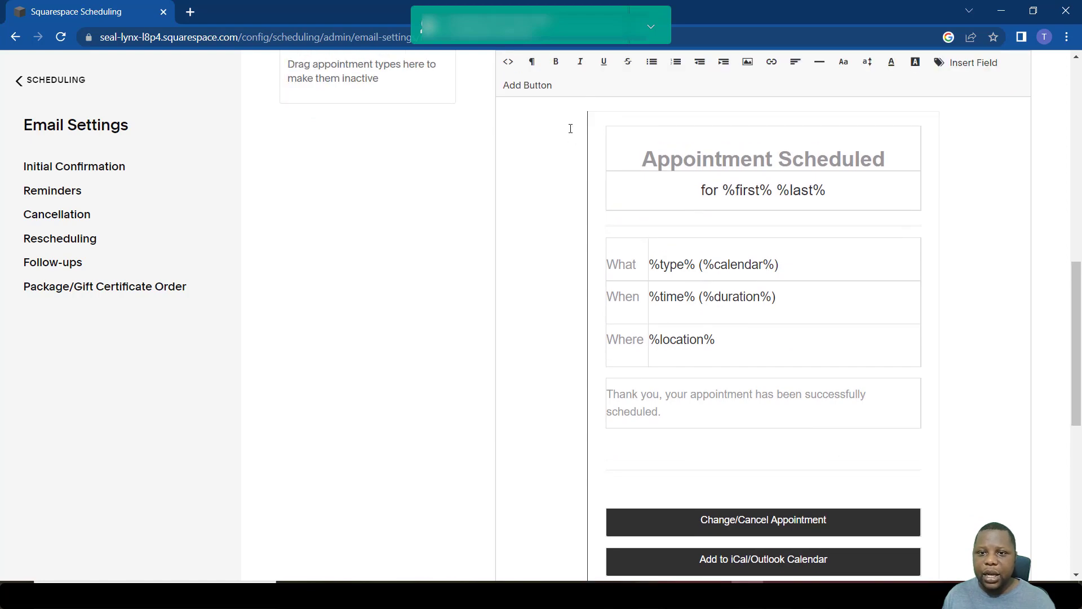
{"action": "left_click_drag", "start_coordinate": [589, 134], "coordinate": [876, 388]}
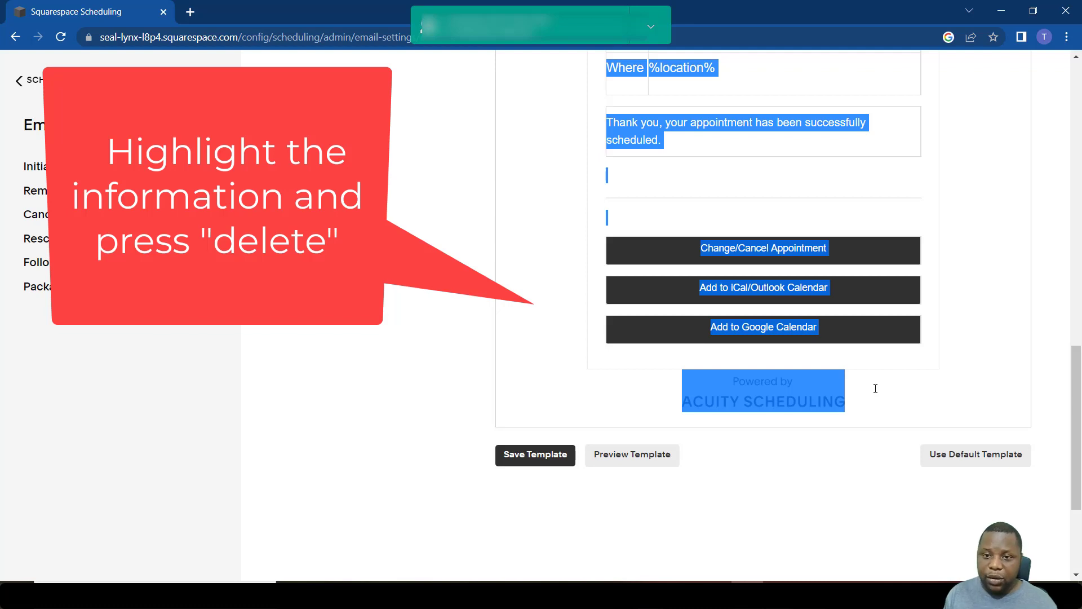
{"action": "key", "text": "Delete"}
{"action": "scroll", "coordinate": [875, 387], "scroll_direction": "up", "scroll_amount": 6}
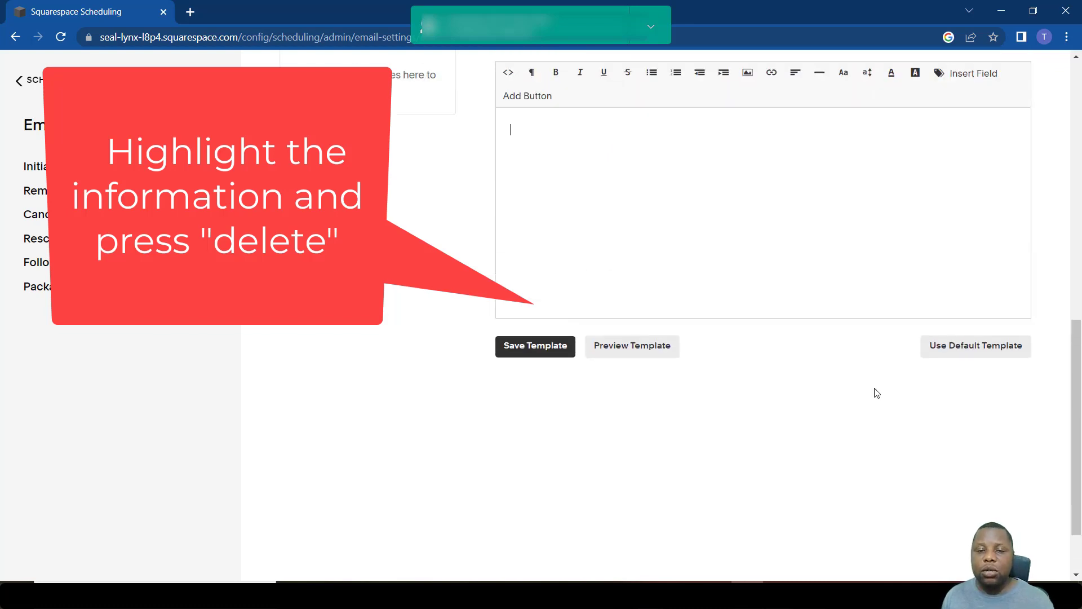
{"action": "scroll", "coordinate": [590, 461], "scroll_direction": "down", "scroll_amount": 2}
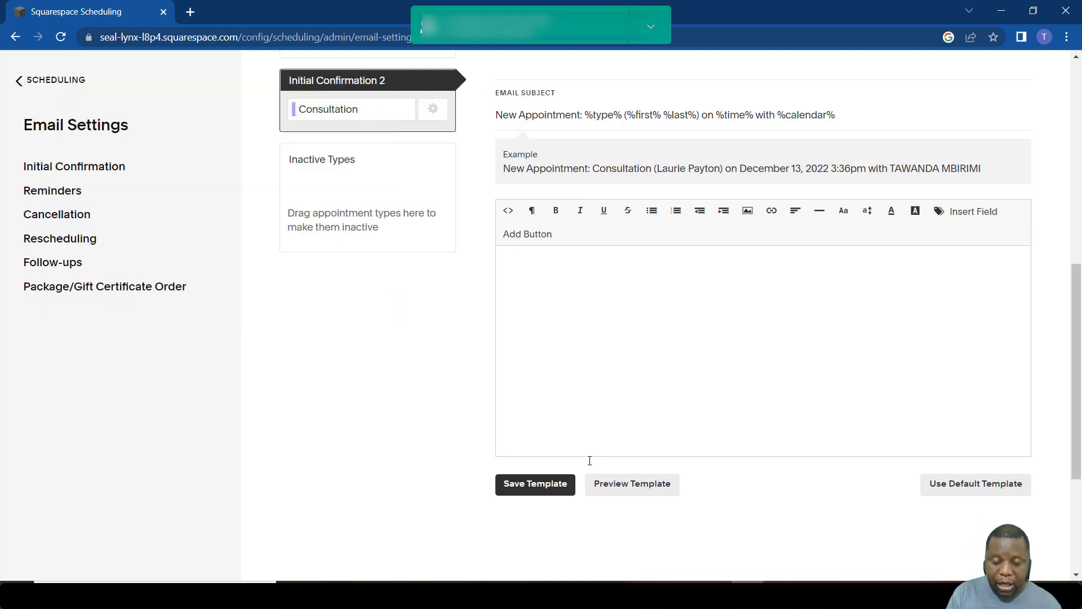
Step: Write the greeting 'Dear %first%' using the First name field
{"action": "type", "text": "Dear"}
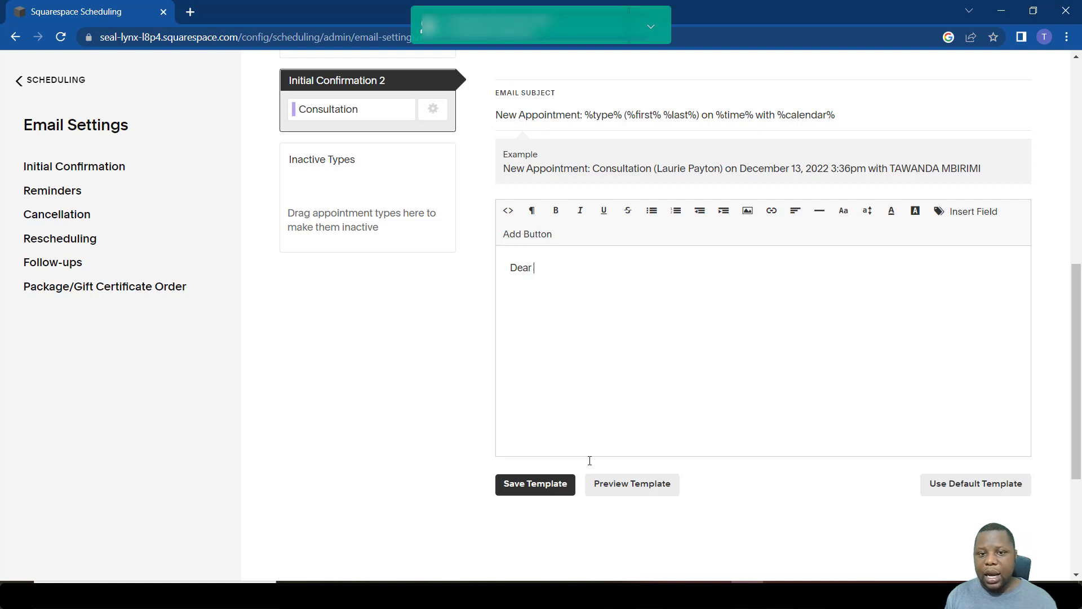
{"action": "left_click", "coordinate": [966, 212]}
{"action": "left_click", "coordinate": [758, 289]}
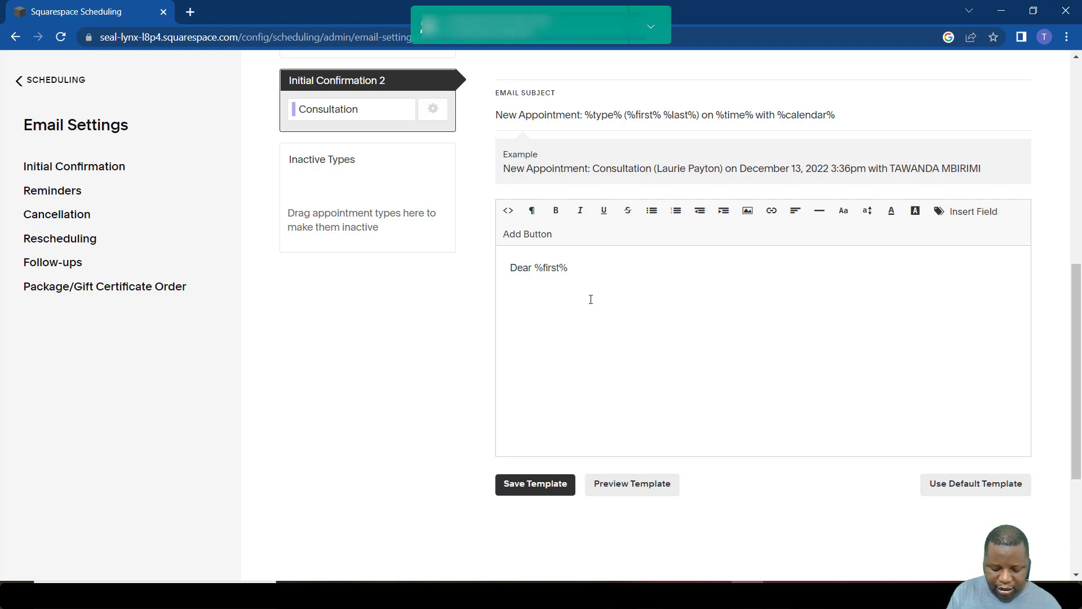
Step: Add the line 'Thank you for booking the %type% meeting with us' using the Type field
{"action": "key", "text": "Return"}
{"action": "type", "text": "Thank you fo"}
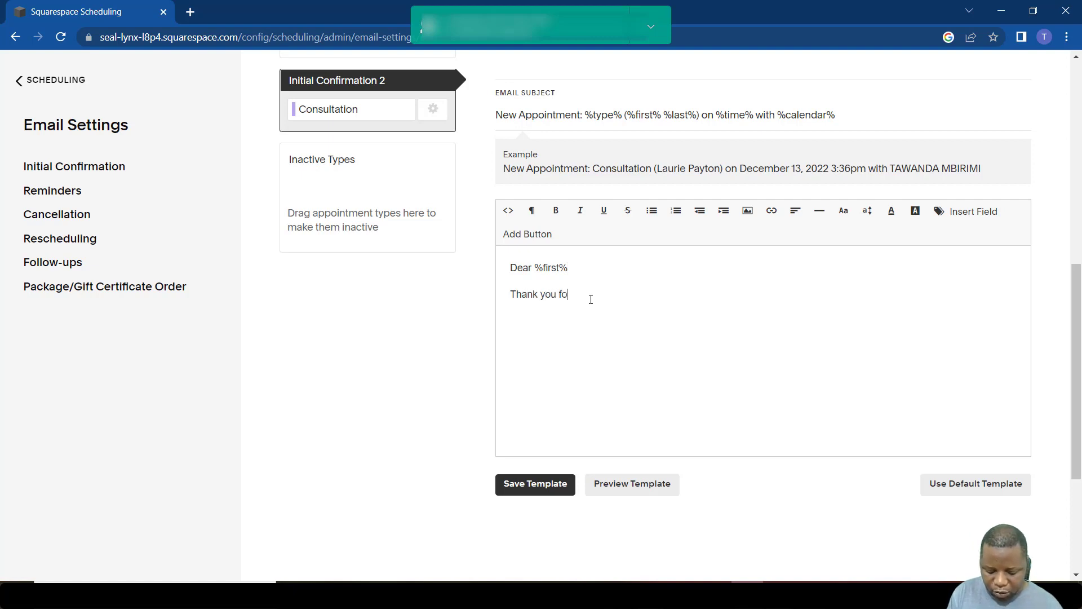
{"action": "type", "text": "r booking"}
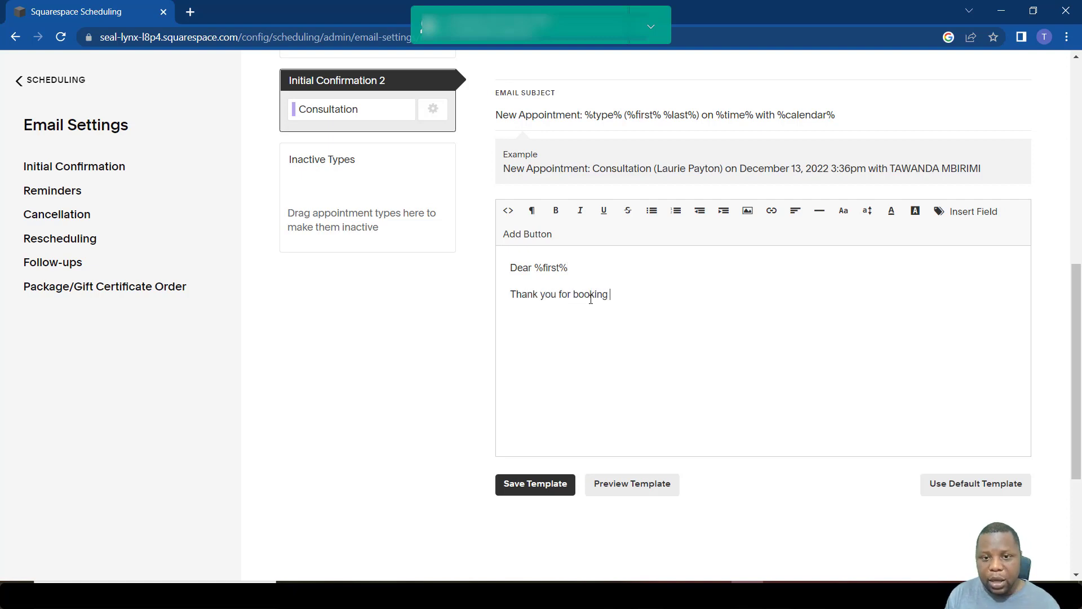
{"action": "left_click", "coordinate": [948, 211]}
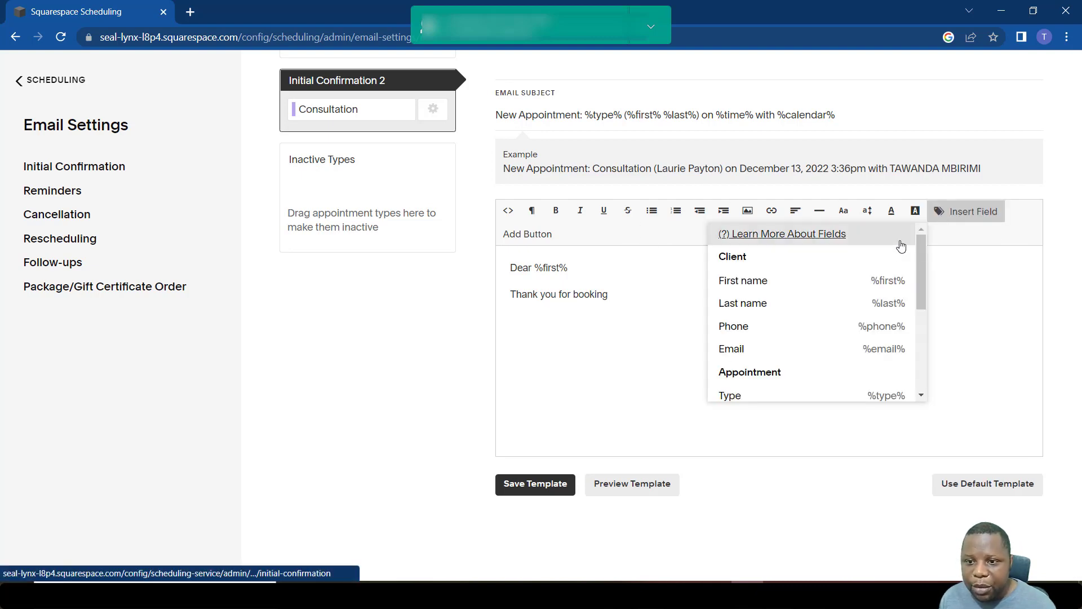
{"action": "scroll", "coordinate": [817, 308], "scroll_direction": "down", "scroll_amount": 1}
{"action": "left_click", "coordinate": [783, 332]}
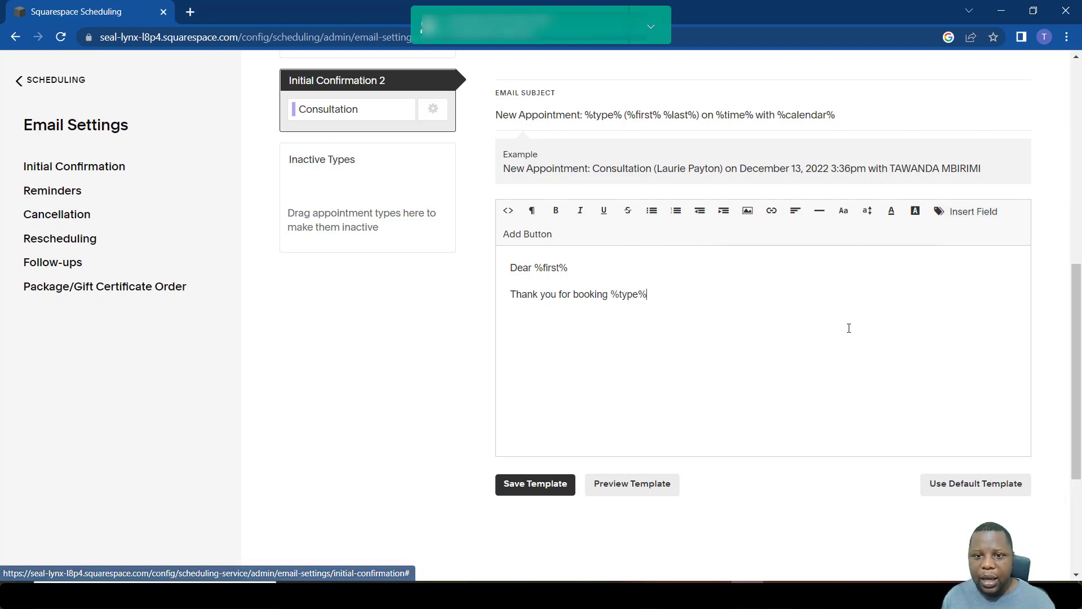
{"action": "type", "text": "meetin"}
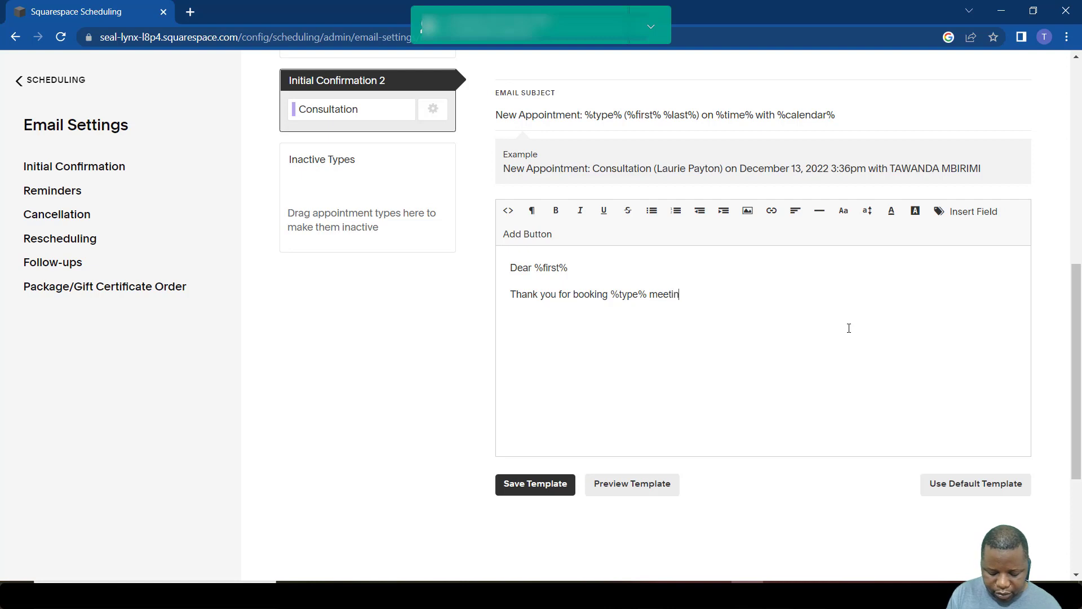
{"action": "type", "text": "g with us"}
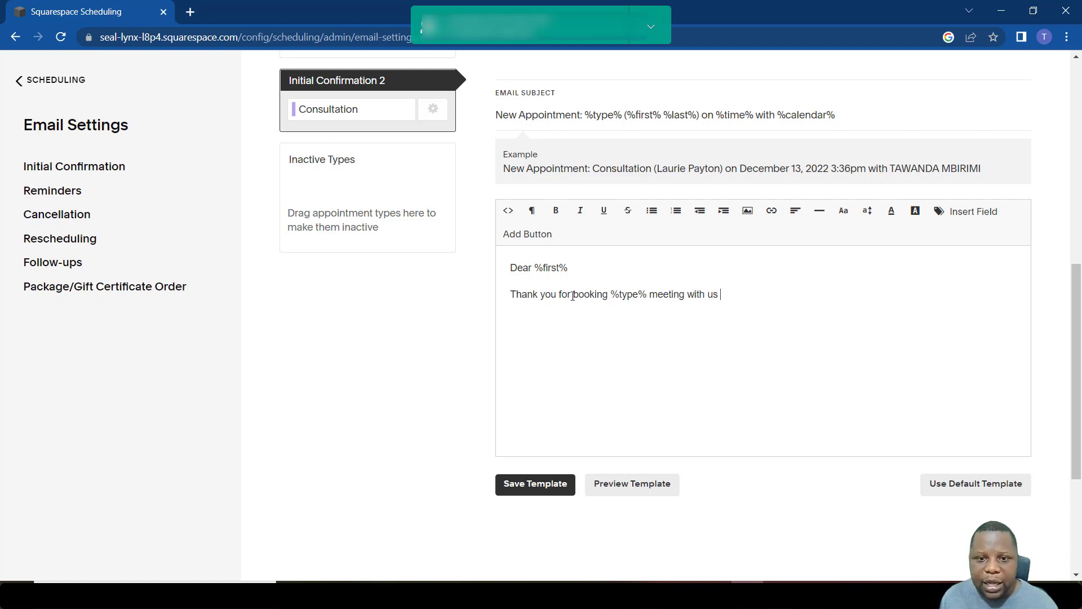
{"action": "left_click", "coordinate": [610, 295]}
{"action": "type", "text": "the"}
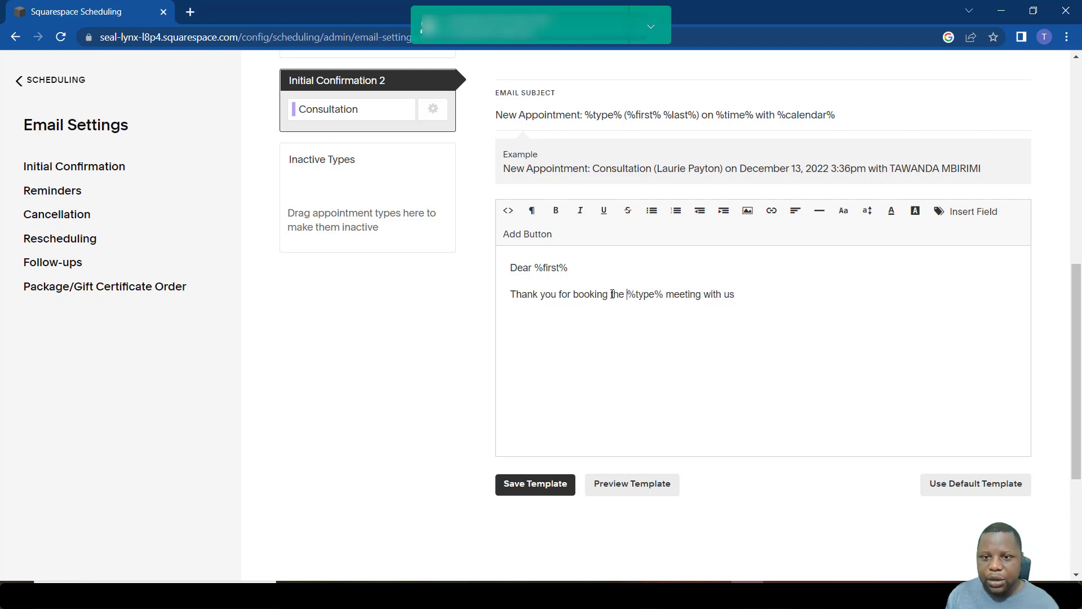
{"action": "left_click", "coordinate": [739, 294]}
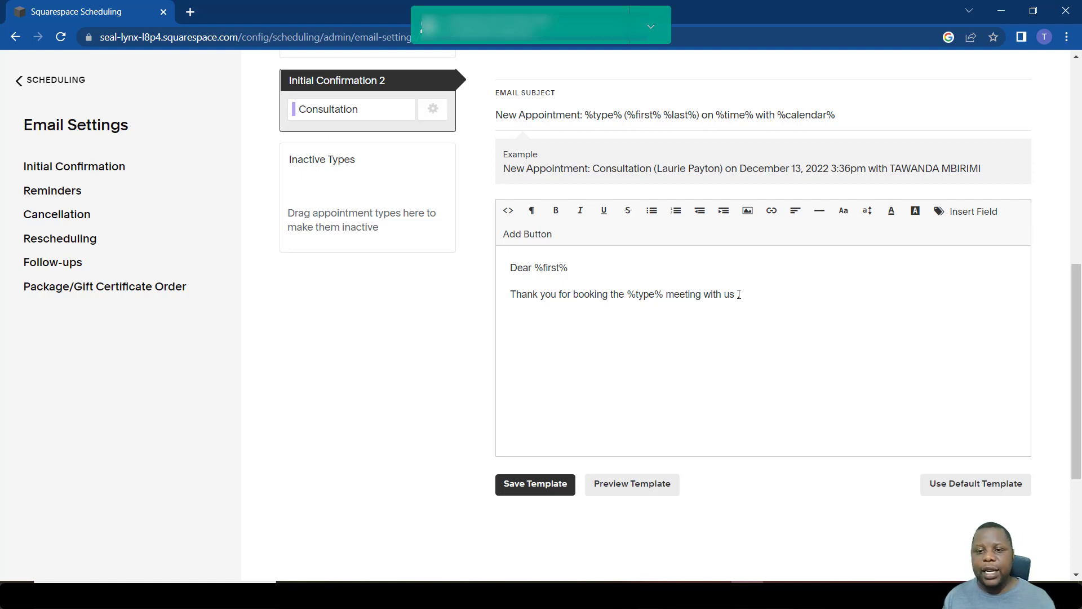
Step: Add '. The meeting is confirmed to be on the' followed by the %time% field
{"action": "type", "text": ". The meeting is confirmed to be on the"}
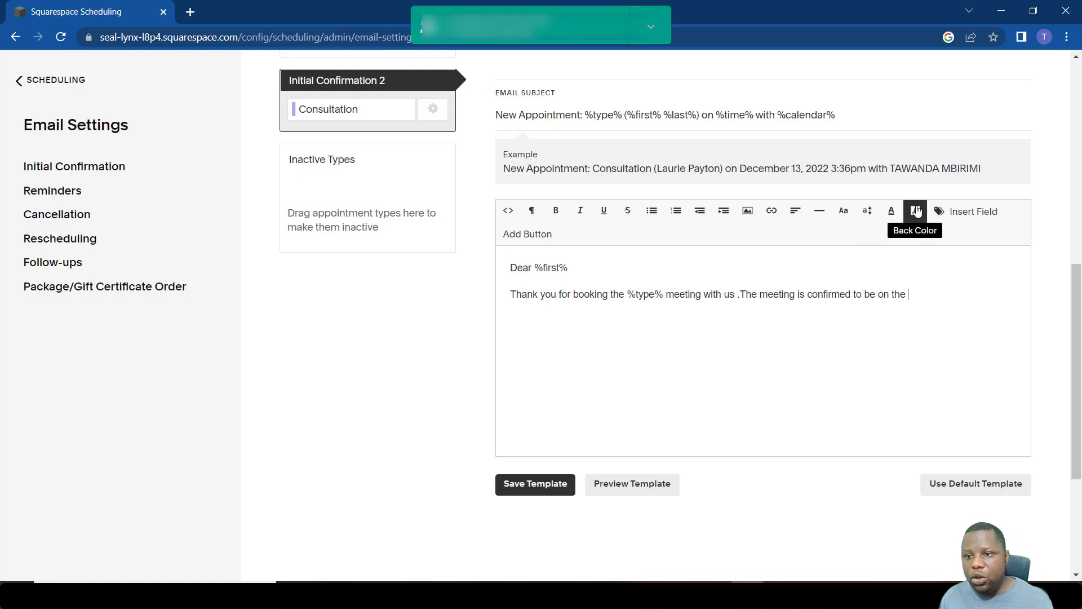
{"action": "left_click", "coordinate": [953, 212]}
{"action": "scroll", "coordinate": [826, 322], "scroll_direction": "down", "scroll_amount": 3}
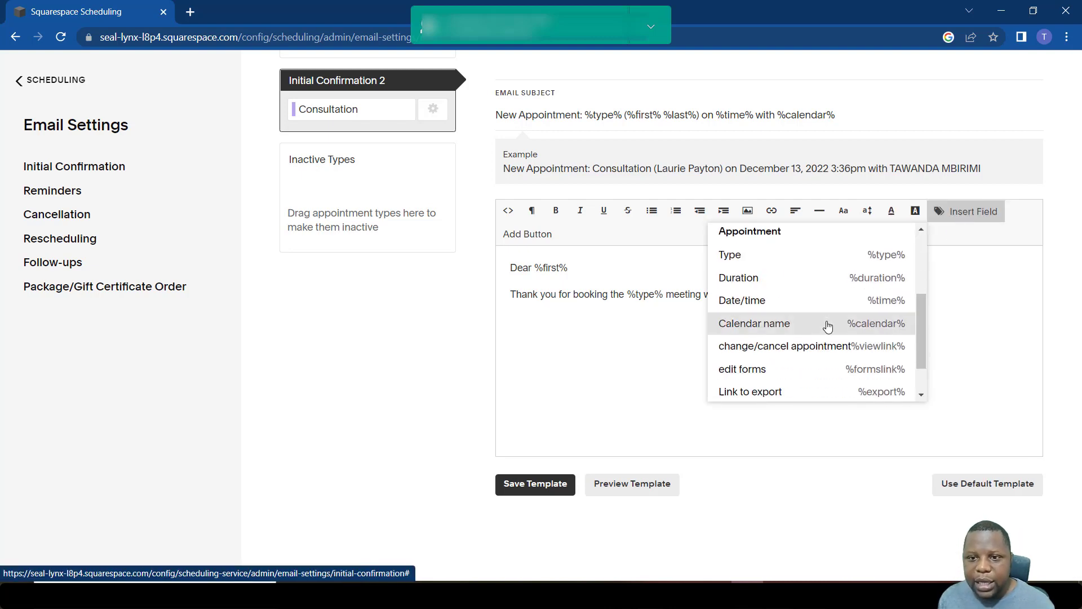
{"action": "left_click", "coordinate": [805, 301]}
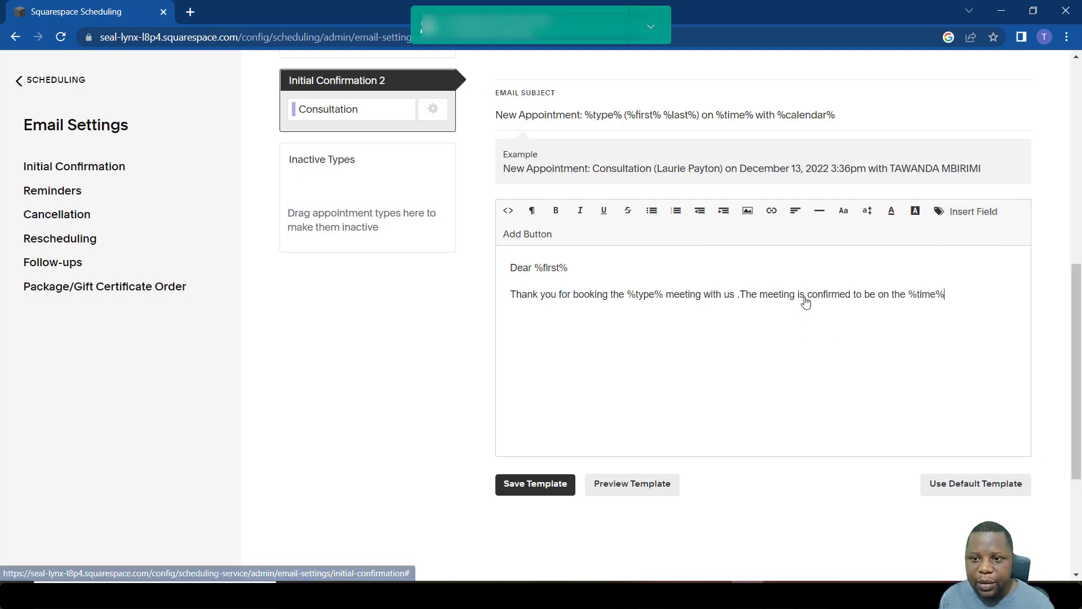
Step: Browse the Insert Field list for more fields to add to the body
{"action": "left_click", "coordinate": [998, 224]}
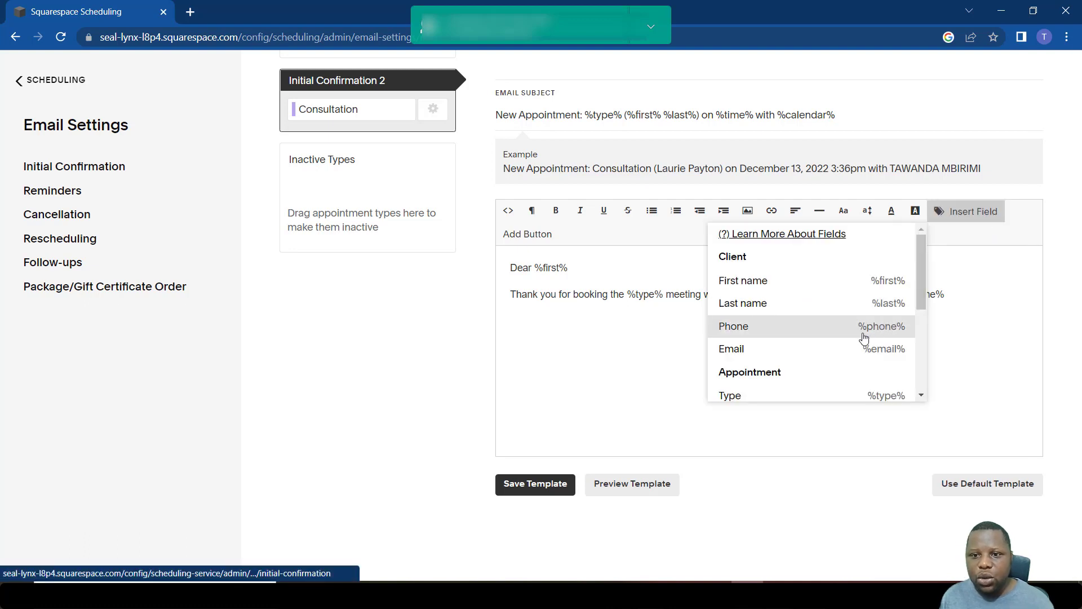
{"action": "scroll", "coordinate": [861, 338], "scroll_direction": "down", "scroll_amount": 1}
{"action": "scroll", "coordinate": [861, 338], "scroll_direction": "down", "scroll_amount": 1}
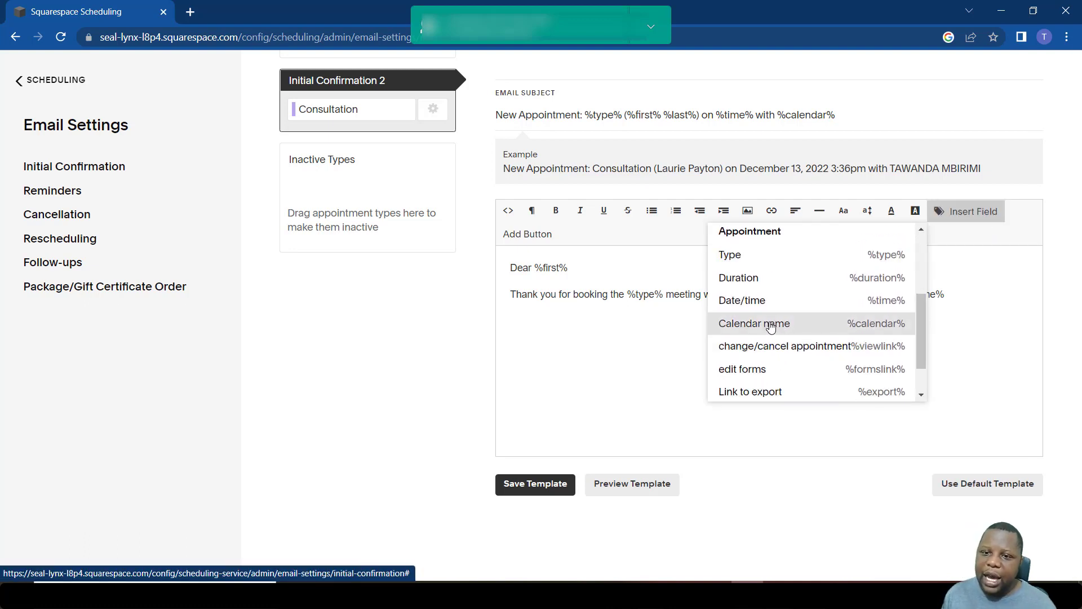
{"action": "left_click", "coordinate": [630, 327]}
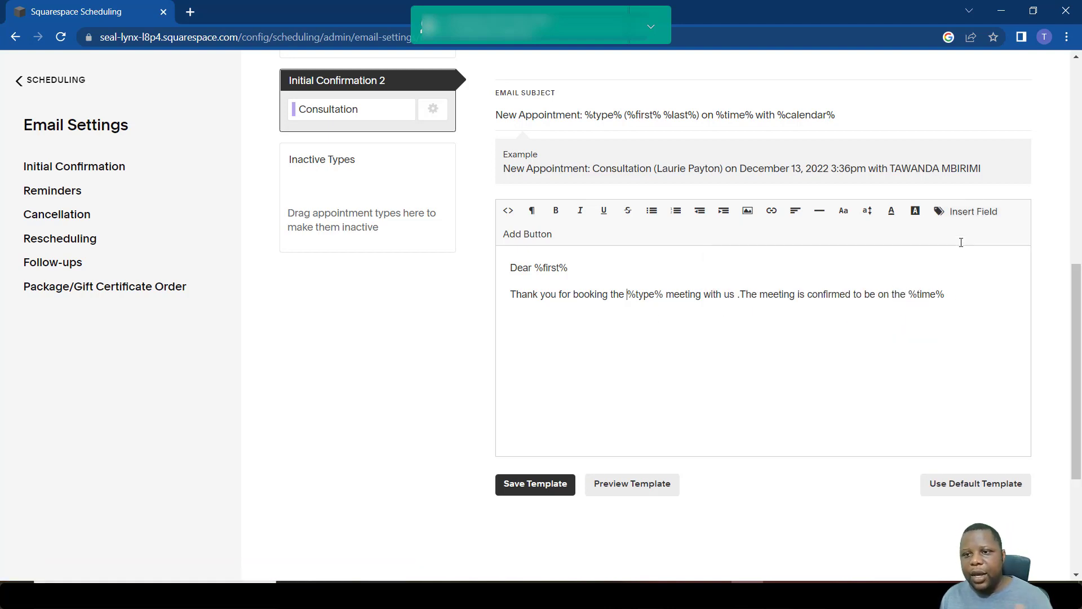
{"action": "left_click", "coordinate": [965, 214]}
{"action": "scroll", "coordinate": [869, 305], "scroll_direction": "down", "scroll_amount": 2}
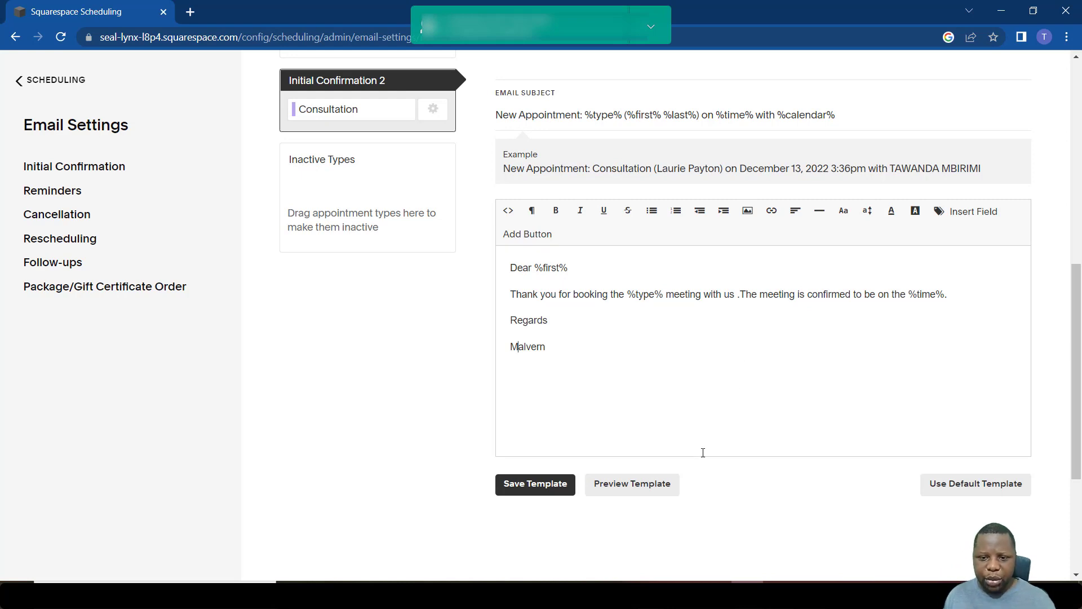
Step: Check the rendered email preview, then put the cursor after the time sentence
{"action": "left_click", "coordinate": [640, 488]}
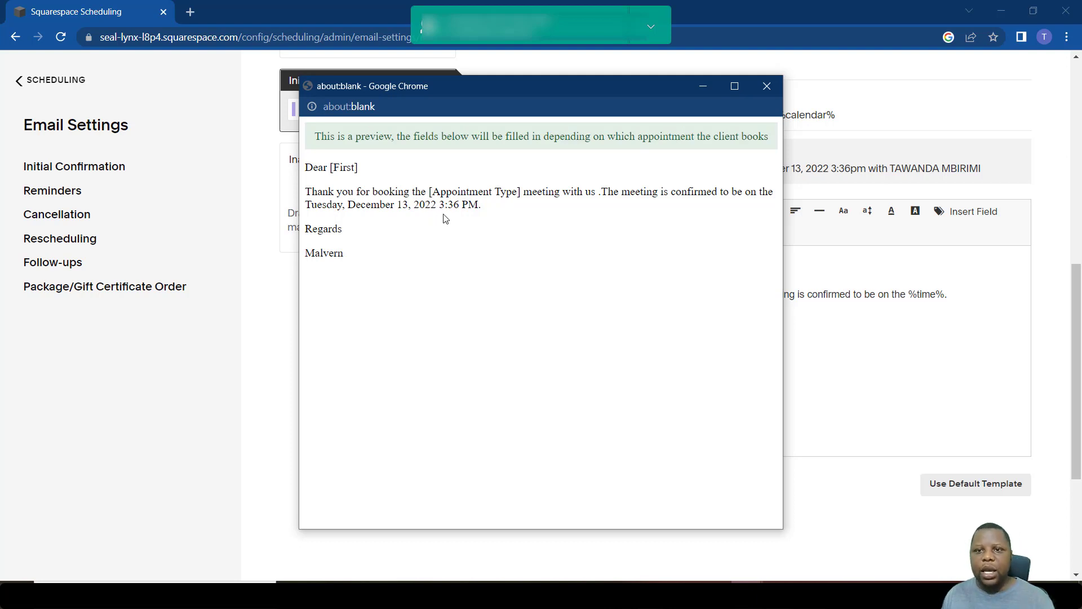
{"action": "left_click", "coordinate": [766, 86]}
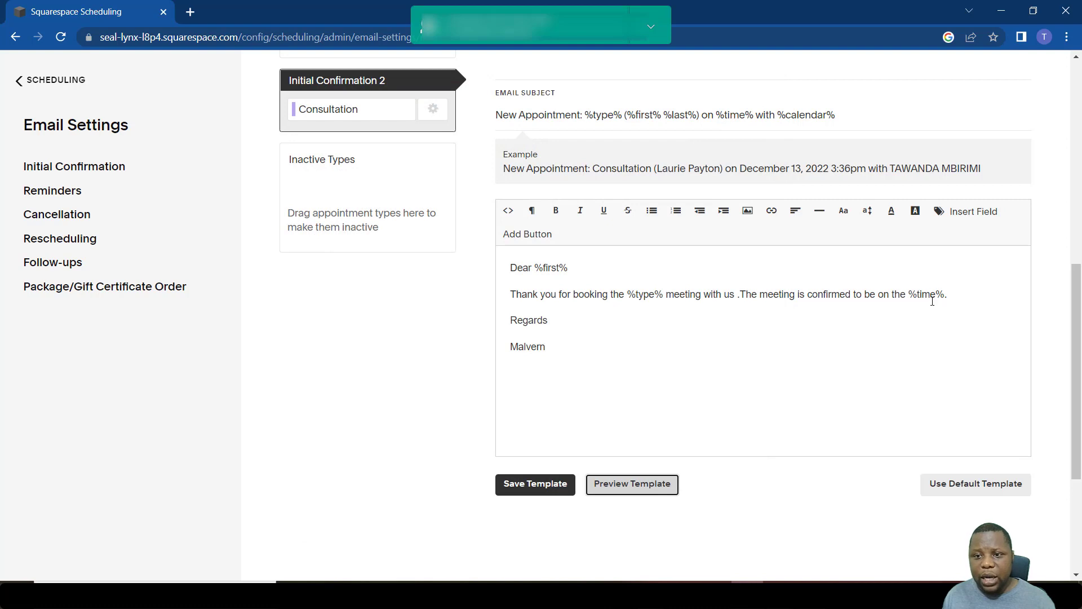
{"action": "left_click", "coordinate": [956, 290]}
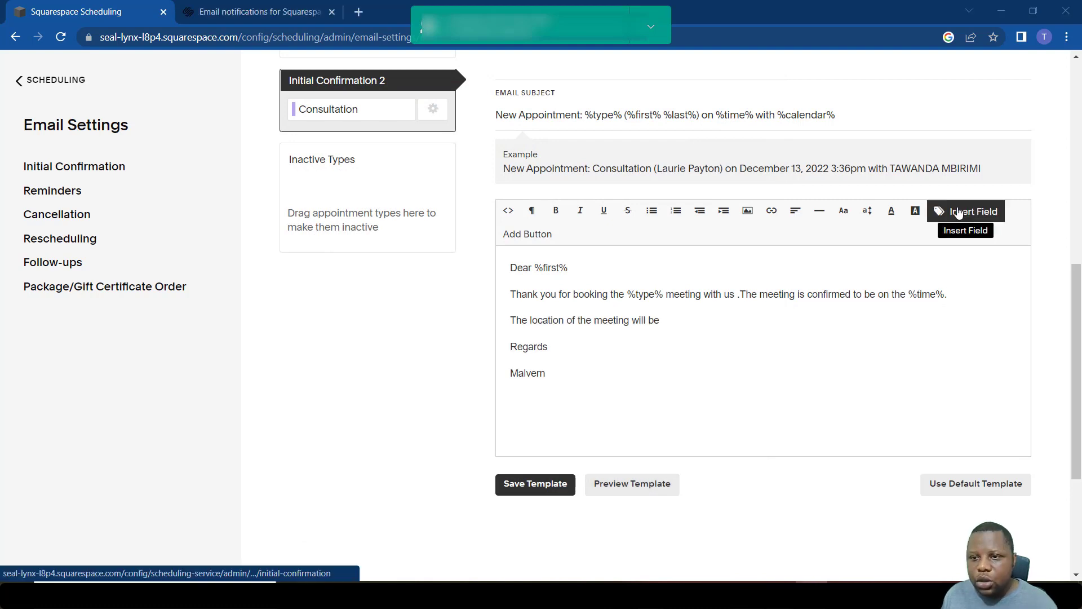
Step: Look through the Insert Field list for a meeting location field
{"action": "left_click", "coordinate": [970, 211]}
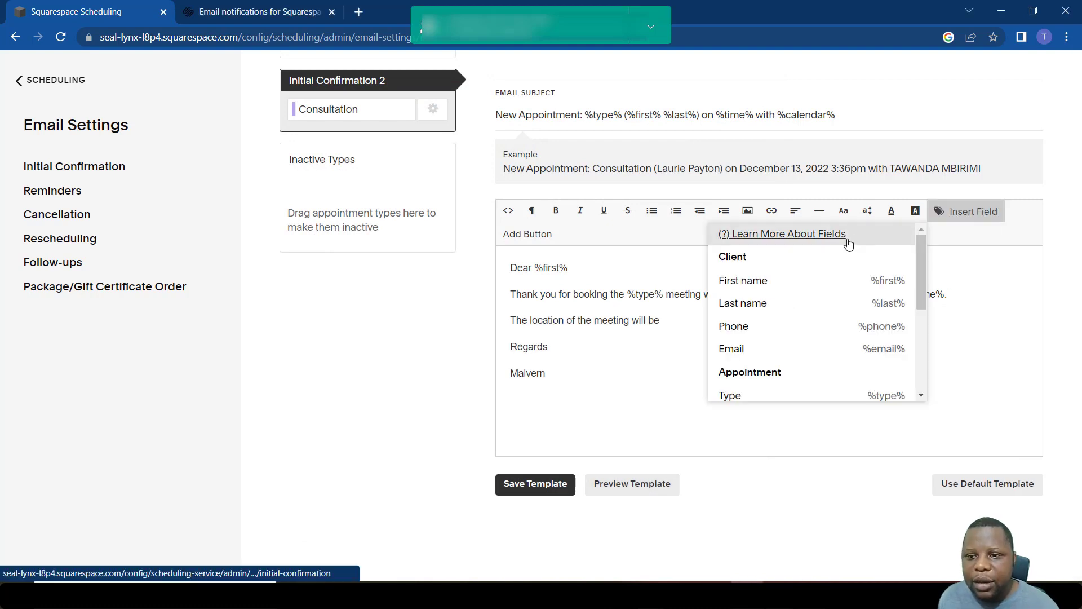
{"action": "scroll", "coordinate": [849, 257], "scroll_direction": "down", "scroll_amount": 3}
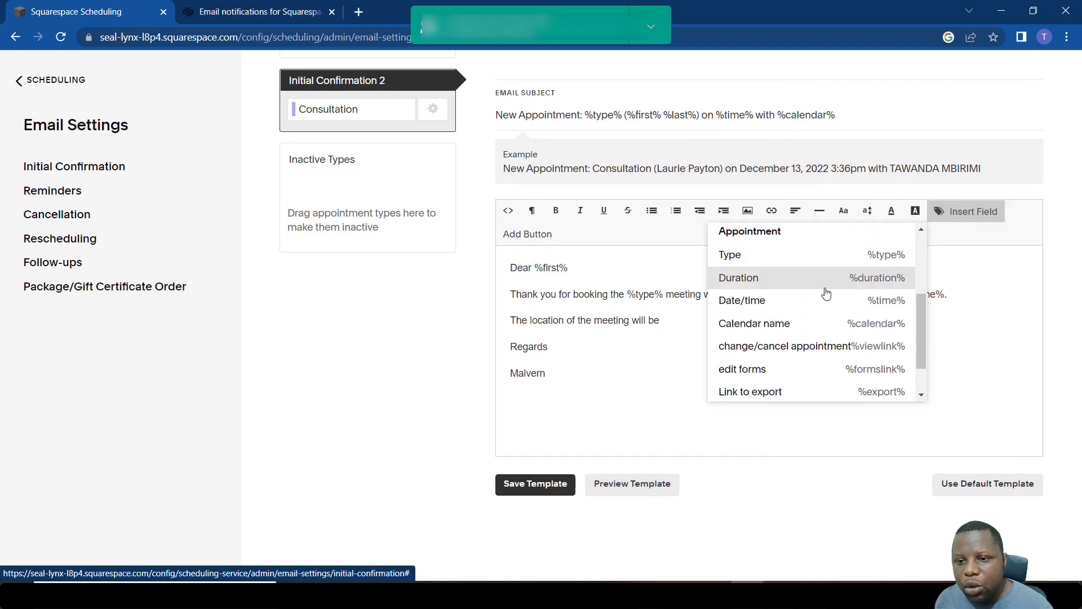
{"action": "scroll", "coordinate": [827, 302], "scroll_direction": "down", "scroll_amount": 1}
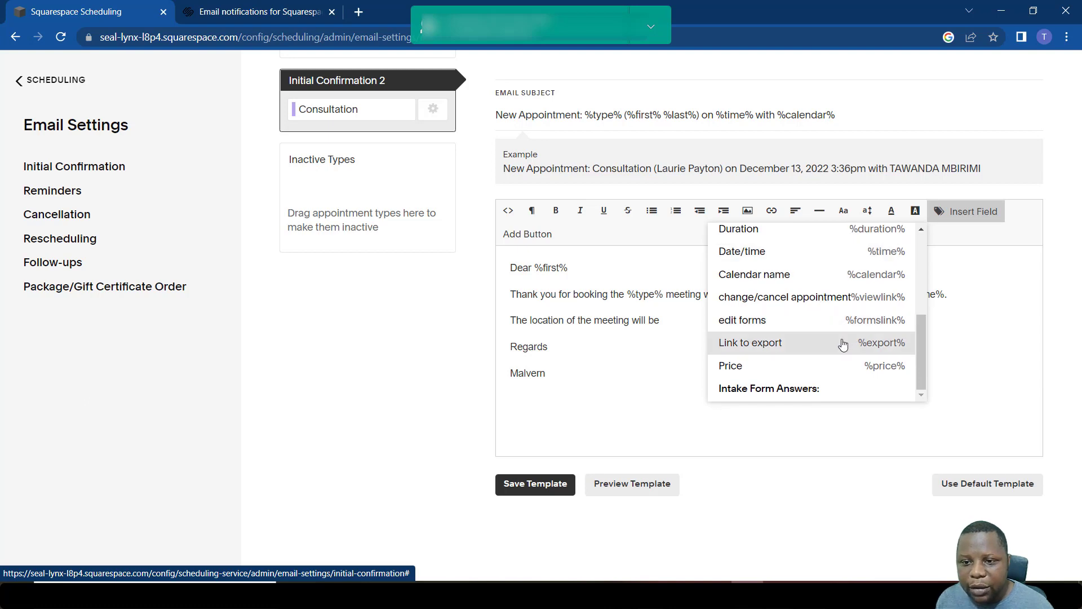
{"action": "scroll", "coordinate": [851, 291], "scroll_direction": "up", "scroll_amount": 2}
{"action": "scroll", "coordinate": [845, 296], "scroll_direction": "up", "scroll_amount": 2}
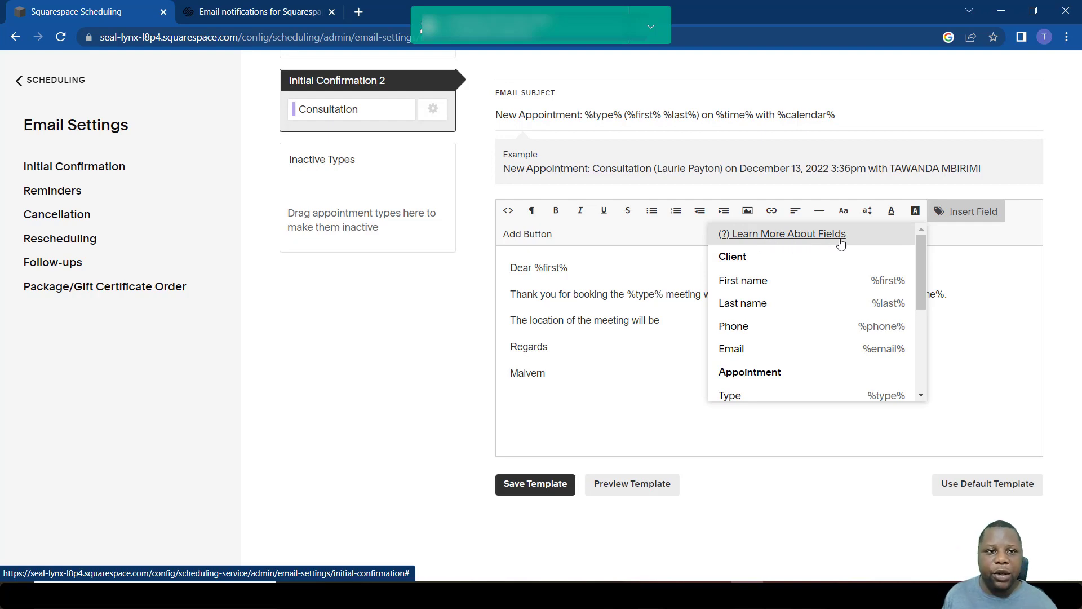
{"action": "left_click", "coordinate": [239, 7]}
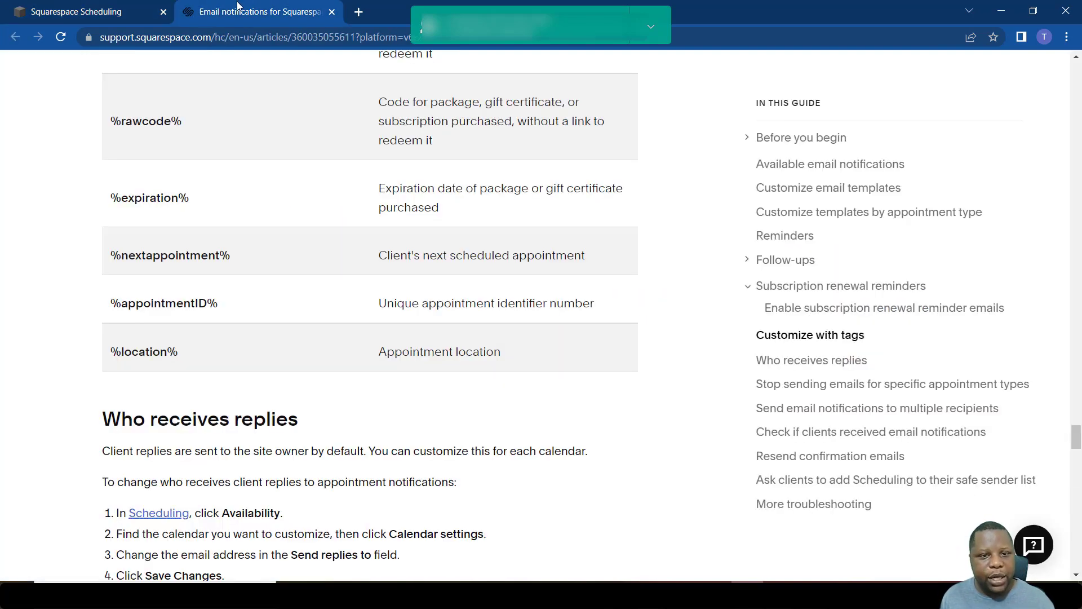
{"action": "scroll", "coordinate": [543, 270], "scroll_direction": "up", "scroll_amount": 15}
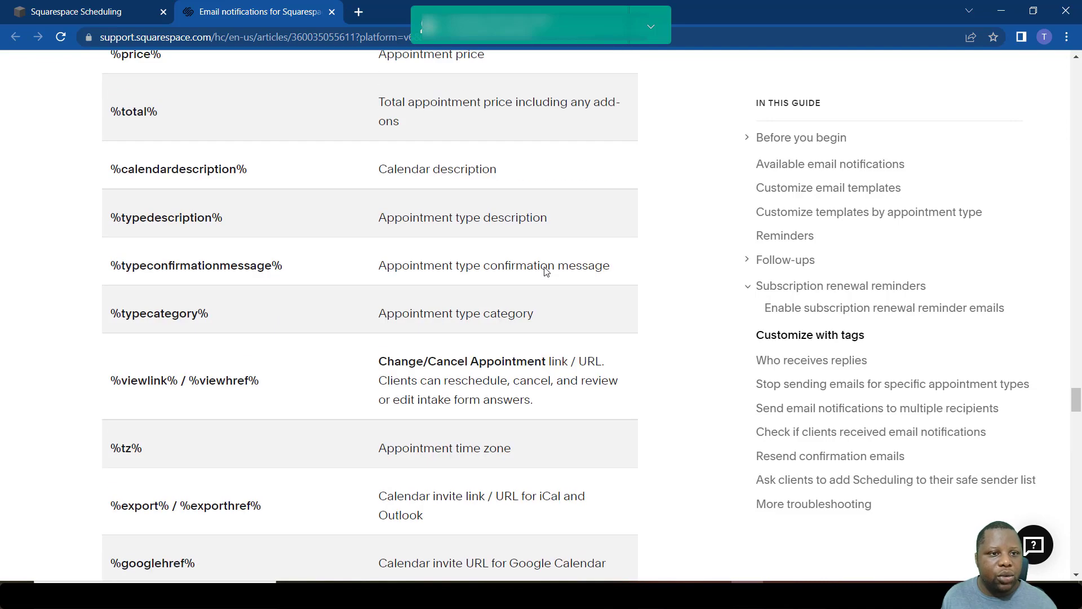
{"action": "scroll", "coordinate": [546, 271], "scroll_direction": "up", "scroll_amount": 15}
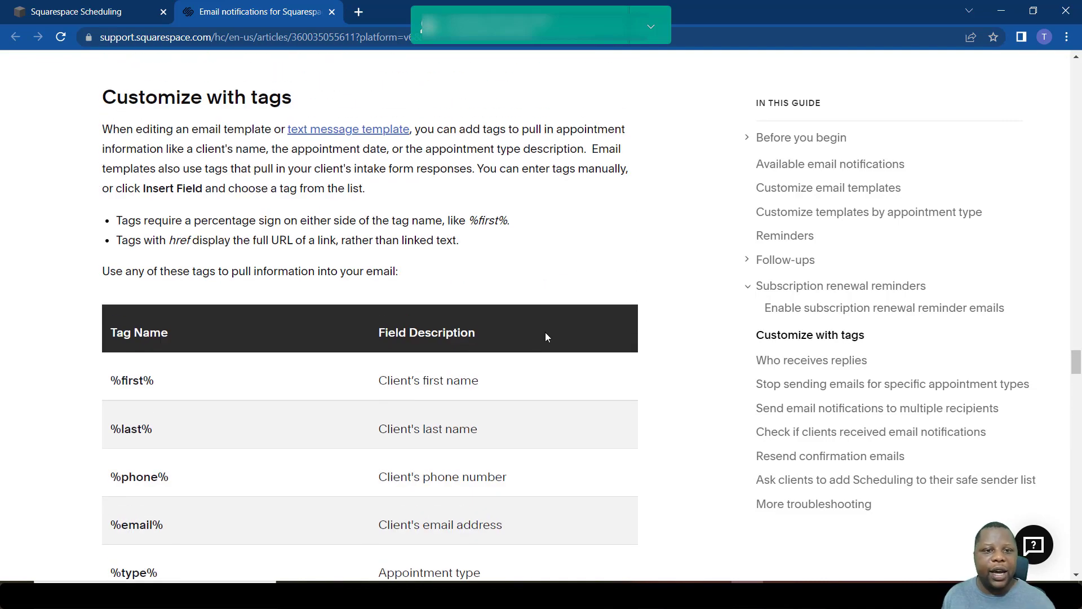
{"action": "scroll", "coordinate": [545, 337], "scroll_direction": "down", "scroll_amount": 19}
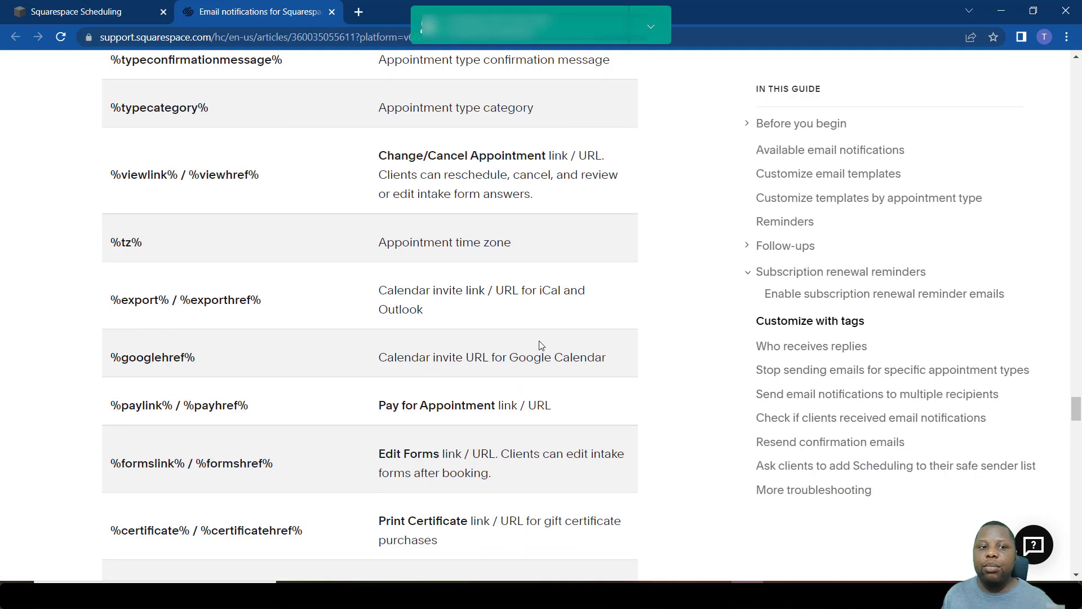
{"action": "scroll", "coordinate": [540, 345], "scroll_direction": "down", "scroll_amount": 13}
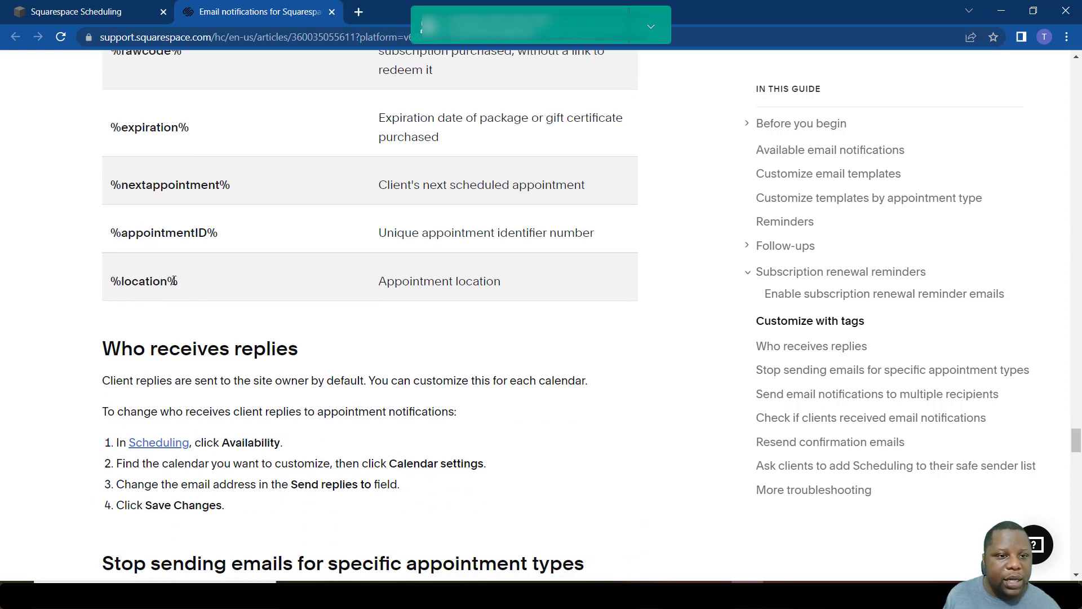
{"action": "left_click_drag", "start_coordinate": [180, 281], "coordinate": [112, 281]}
{"action": "right_click", "coordinate": [121, 277]}
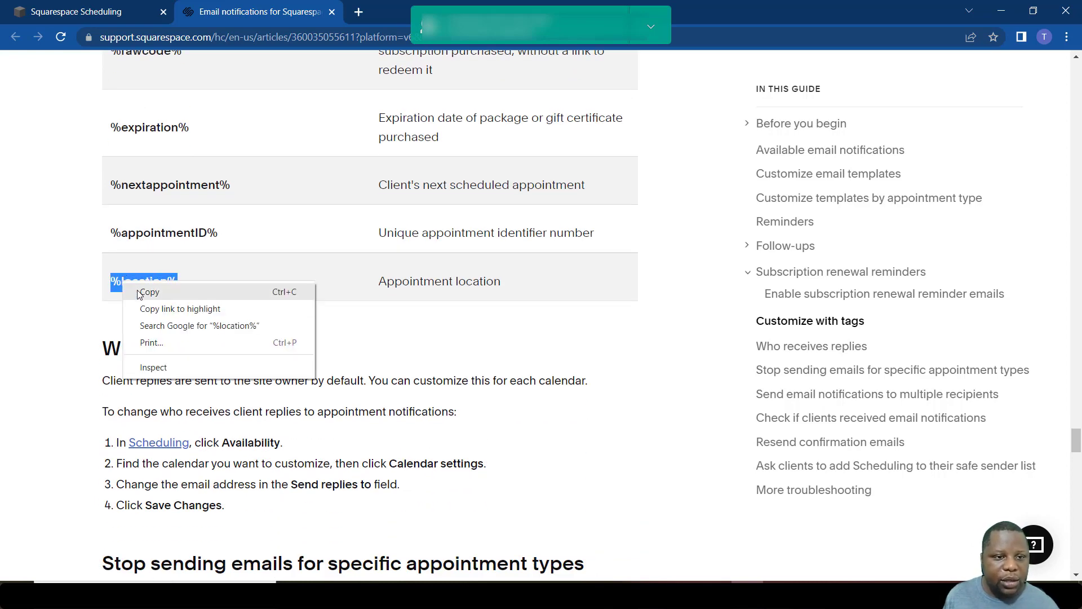
{"action": "left_click", "coordinate": [141, 288]}
{"action": "left_click", "coordinate": [63, 12]}
Step: Paste %location% after 'will be' and save the Initial Confirmation 2 template
{"action": "left_click", "coordinate": [606, 339]}
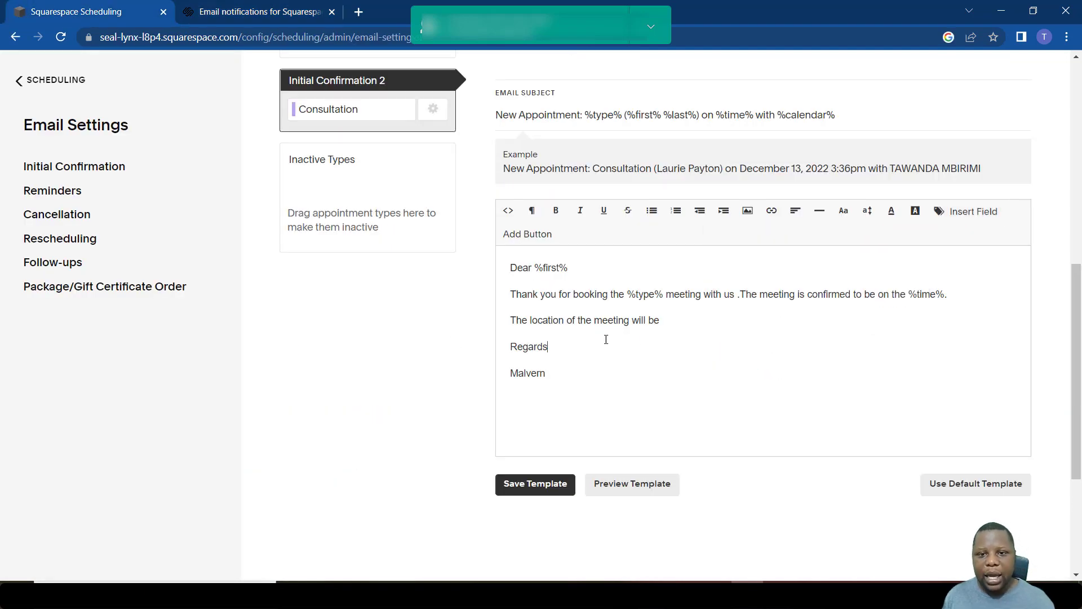
{"action": "key", "text": "ctrl+v"}
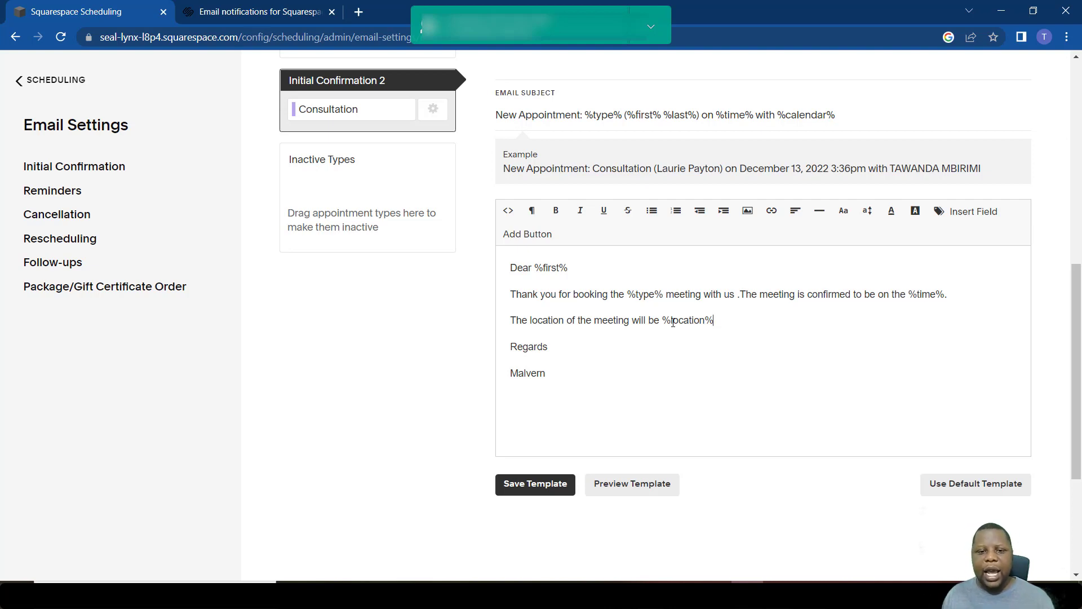
{"action": "left_click", "coordinate": [570, 487]}
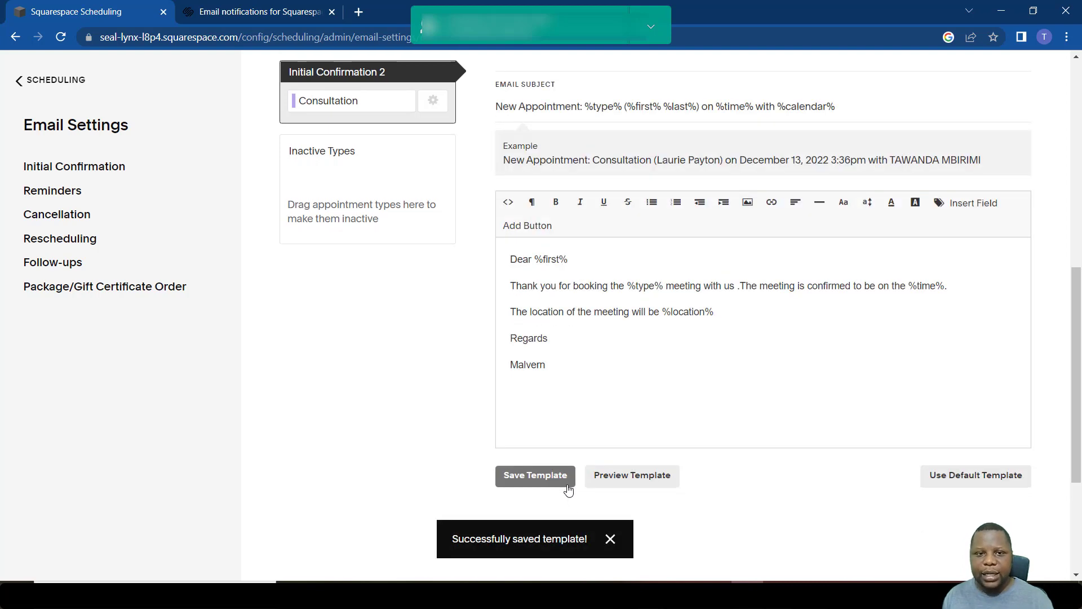
{"action": "scroll", "coordinate": [352, 252], "scroll_direction": "up", "scroll_amount": 5}
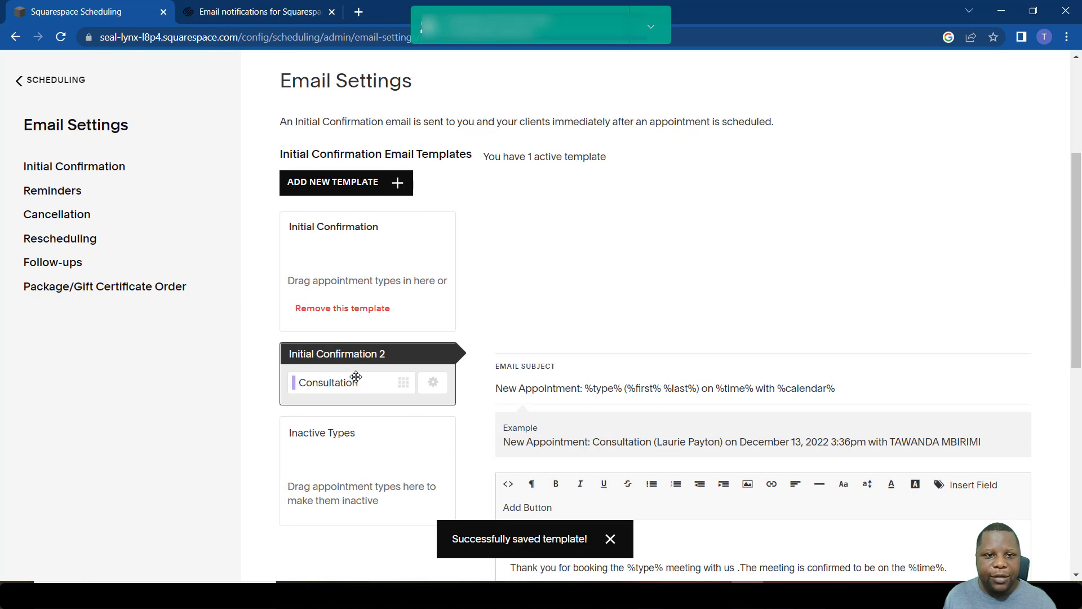
{"action": "left_click_drag", "start_coordinate": [356, 376], "coordinate": [349, 251]}
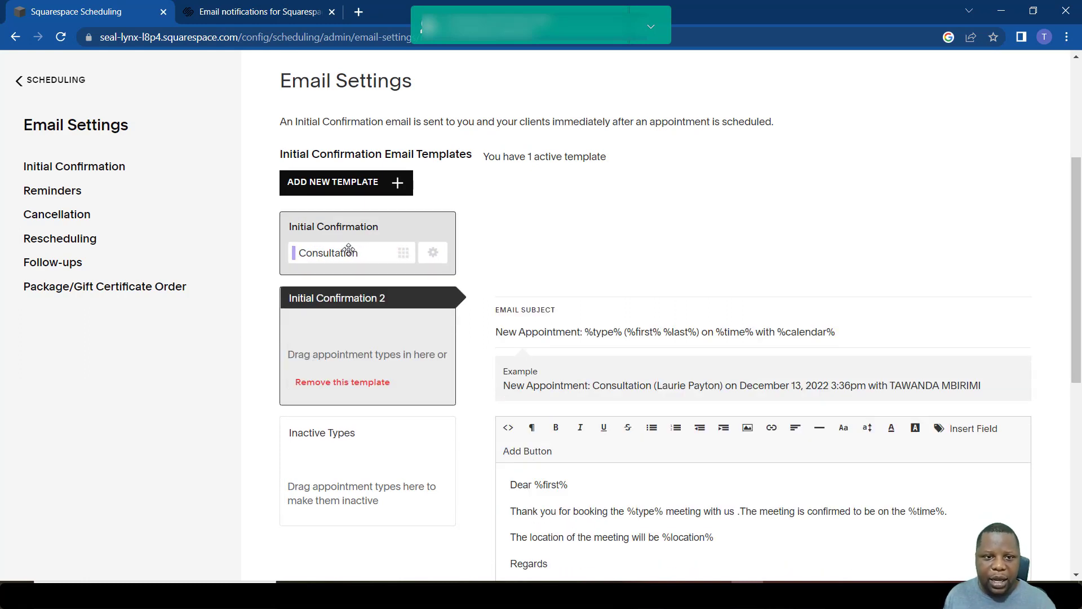
{"action": "left_click_drag", "start_coordinate": [349, 251], "coordinate": [345, 331]}
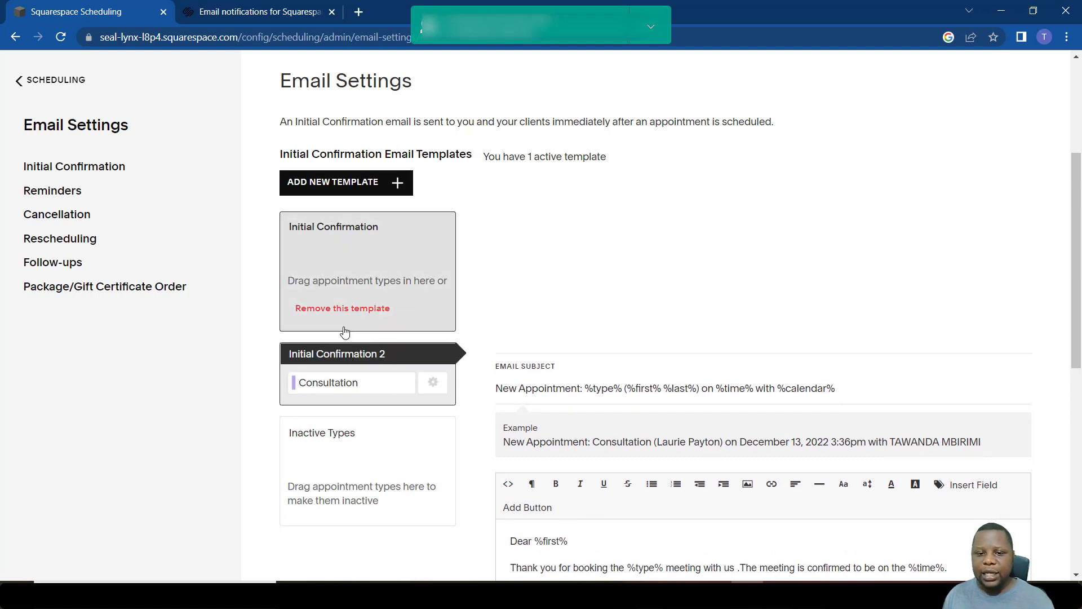
{"action": "scroll", "coordinate": [671, 482], "scroll_direction": "down", "scroll_amount": 4}
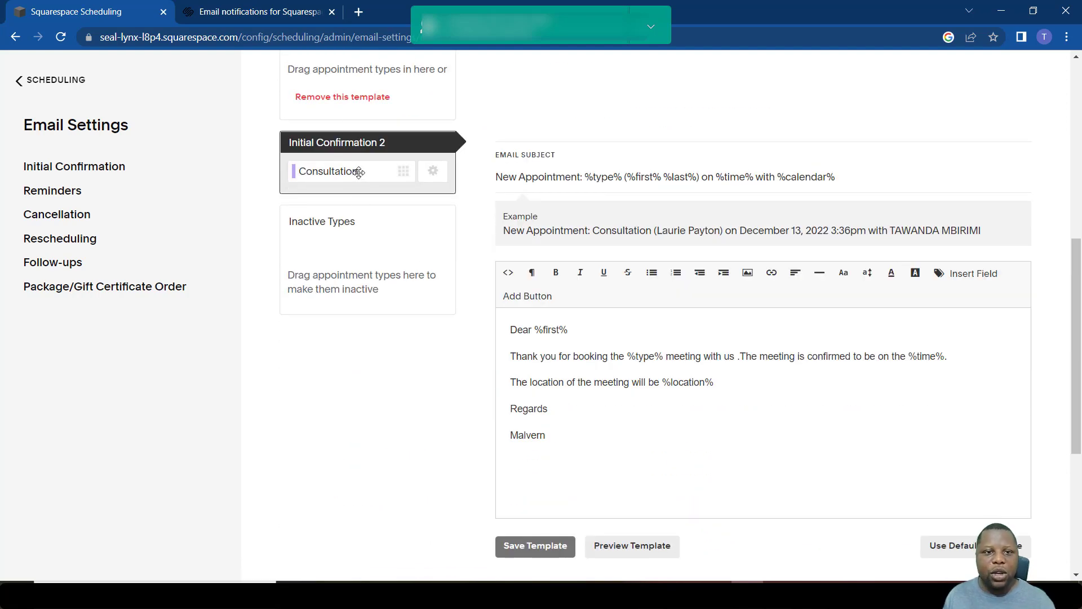
{"action": "scroll", "coordinate": [359, 172], "scroll_direction": "up", "scroll_amount": 1}
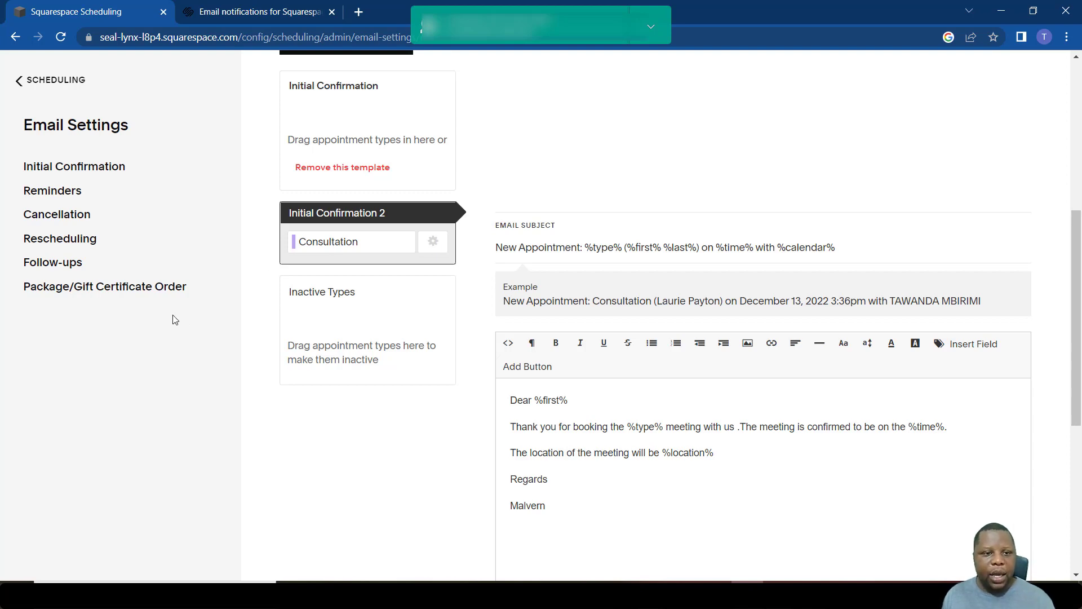
Step: Open the Package/Gift Certificate Order email and review its Order Receipt template
{"action": "scroll", "coordinate": [407, 266], "scroll_direction": "down", "scroll_amount": 3}
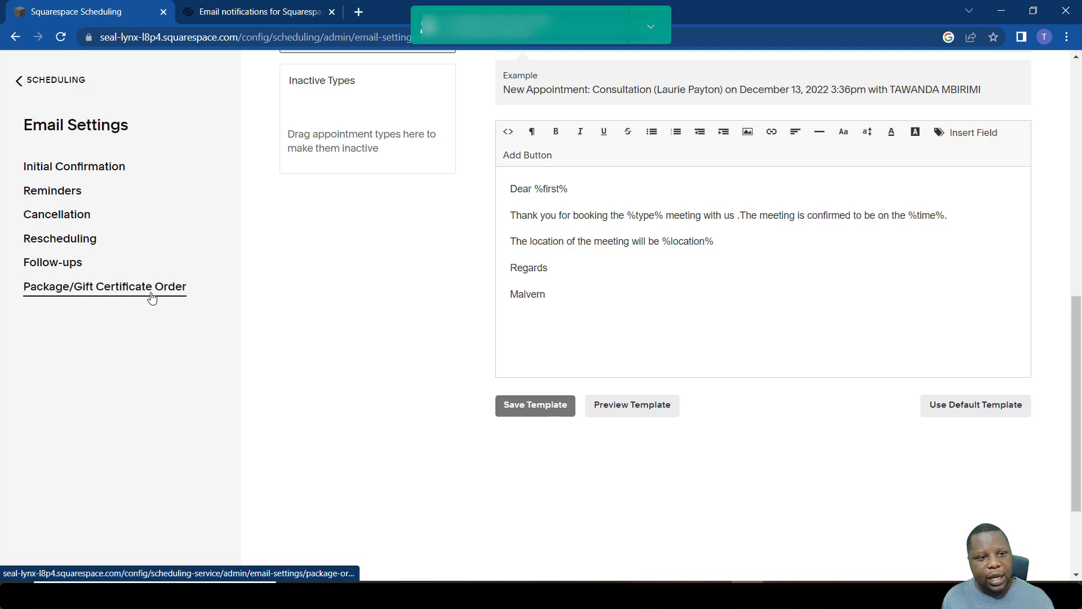
{"action": "left_click", "coordinate": [152, 297]}
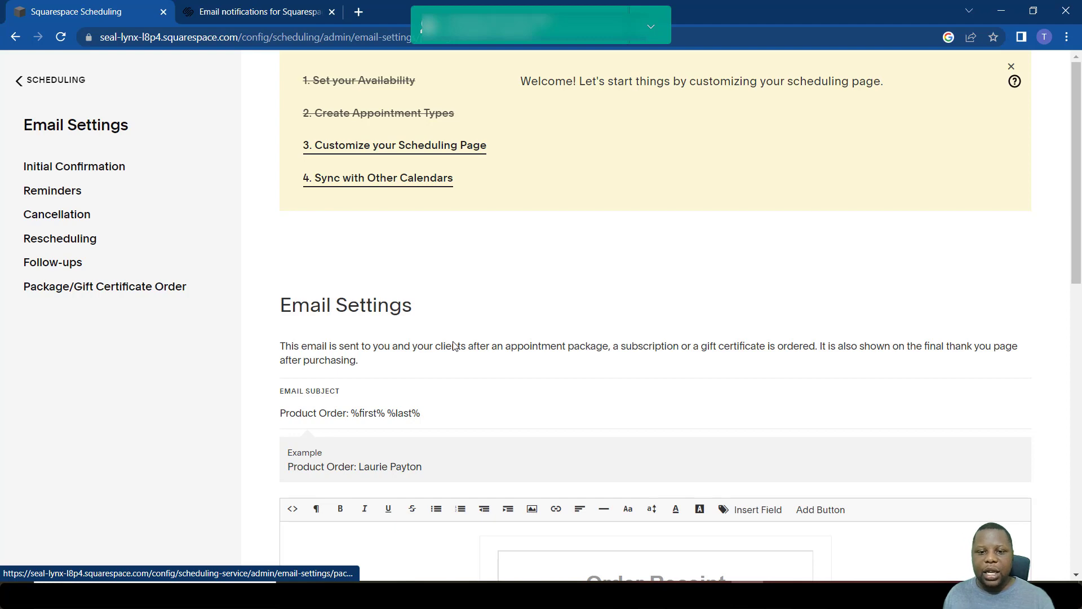
{"action": "scroll", "coordinate": [474, 341], "scroll_direction": "down", "scroll_amount": 10}
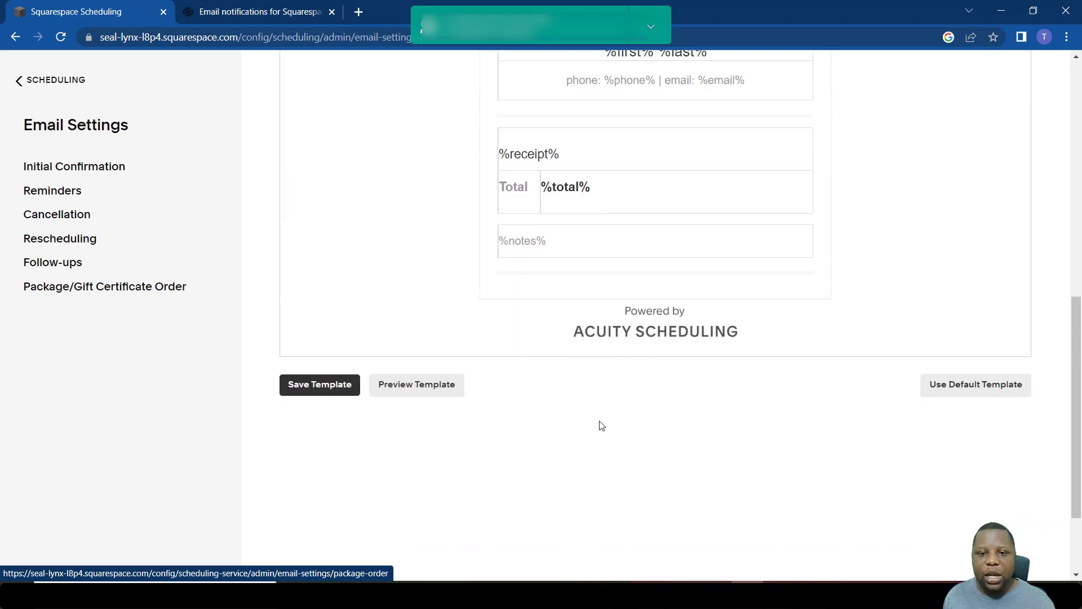
{"action": "scroll", "coordinate": [598, 423], "scroll_direction": "down", "scroll_amount": 1}
{"action": "scroll", "coordinate": [597, 423], "scroll_direction": "up", "scroll_amount": 5}
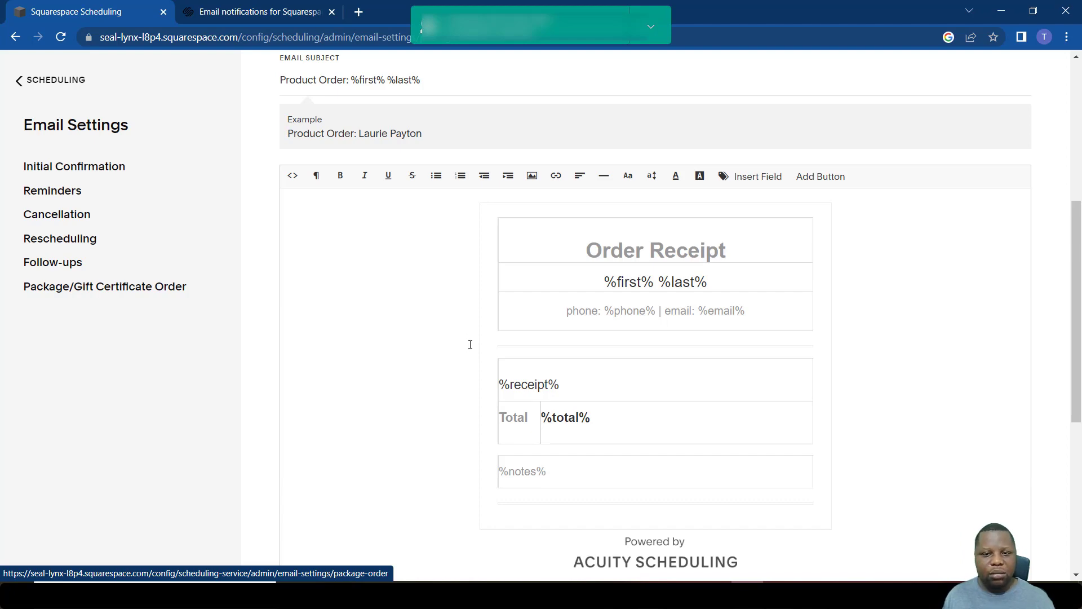
{"action": "scroll", "coordinate": [470, 344], "scroll_direction": "up", "scroll_amount": 6}
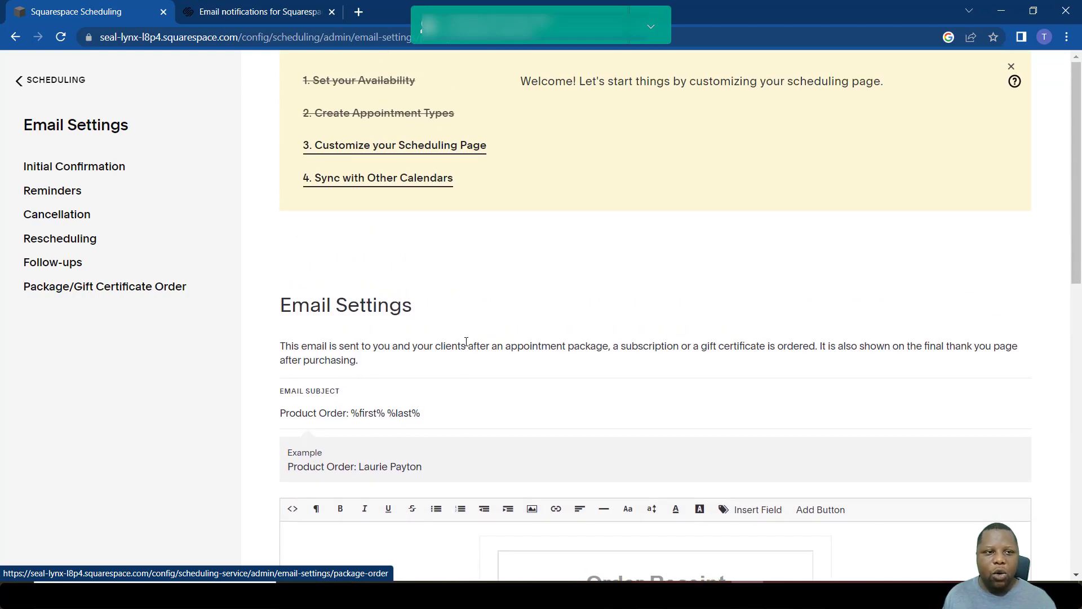